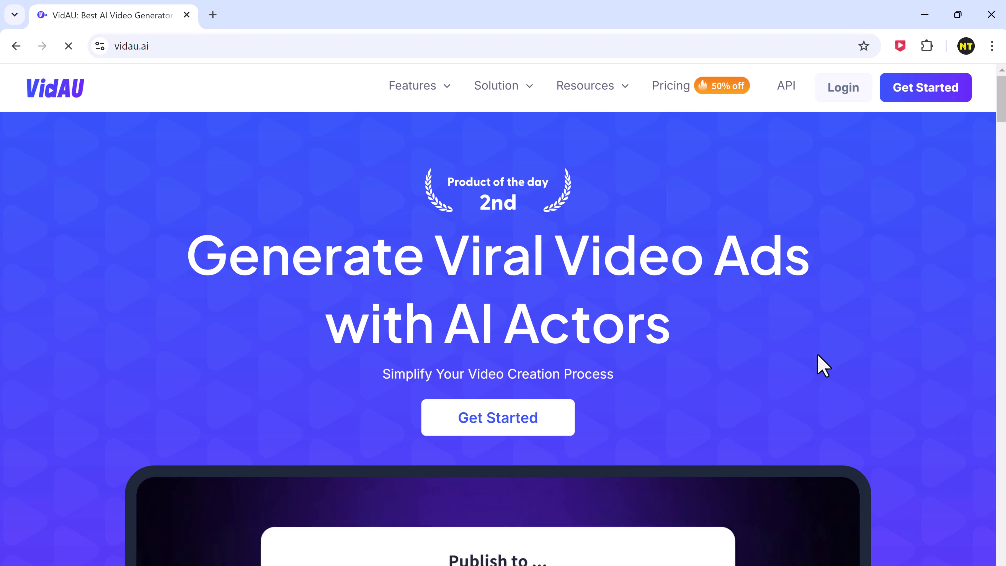
# Step: Browse the VidAU landing page, then sign up to enter the creative studio
pyautogui.scroll(-8, 975, 377)
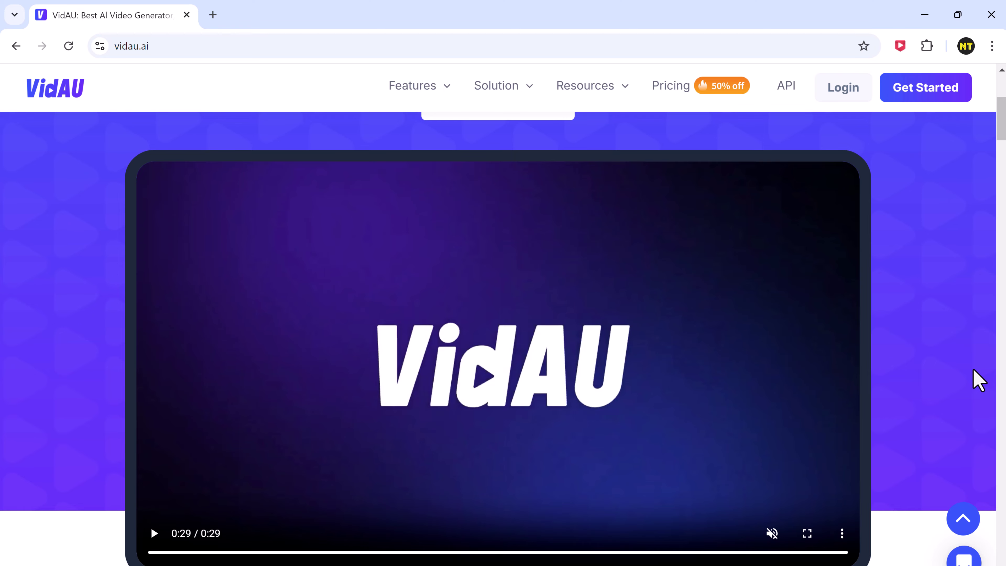
pyautogui.scroll(-15, 977, 380)
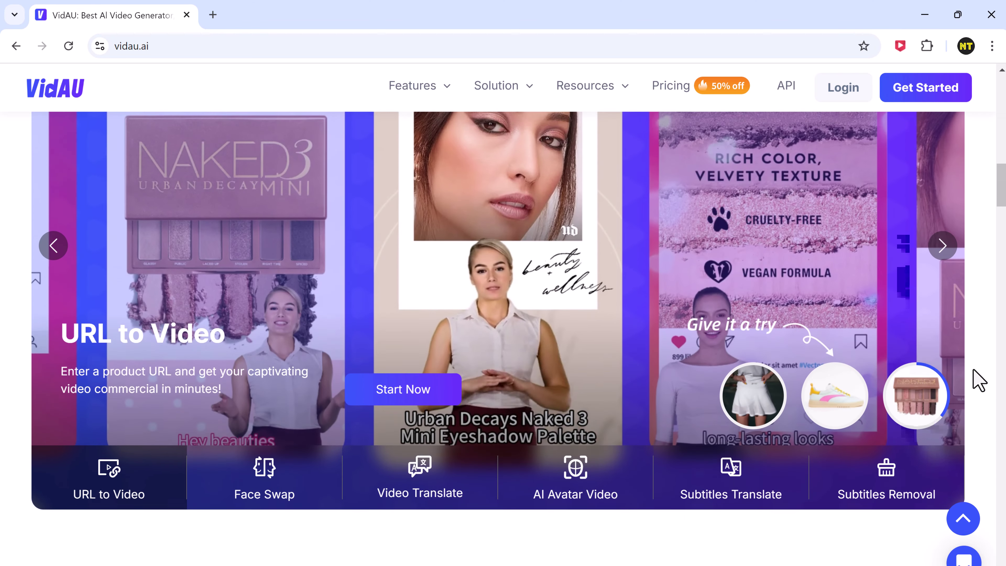
pyautogui.scroll(-10, 757, 481)
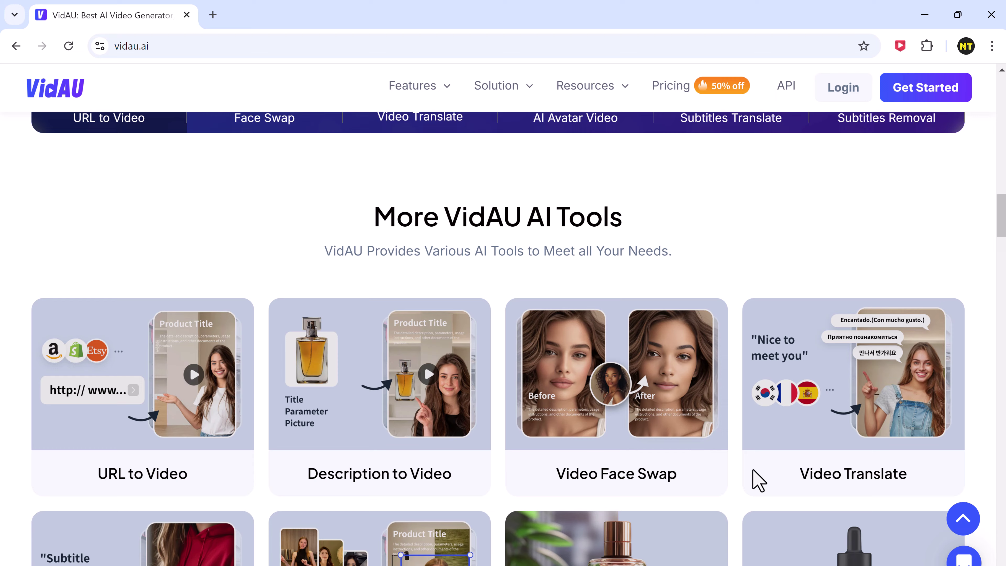
pyautogui.scroll(-3, 758, 481)
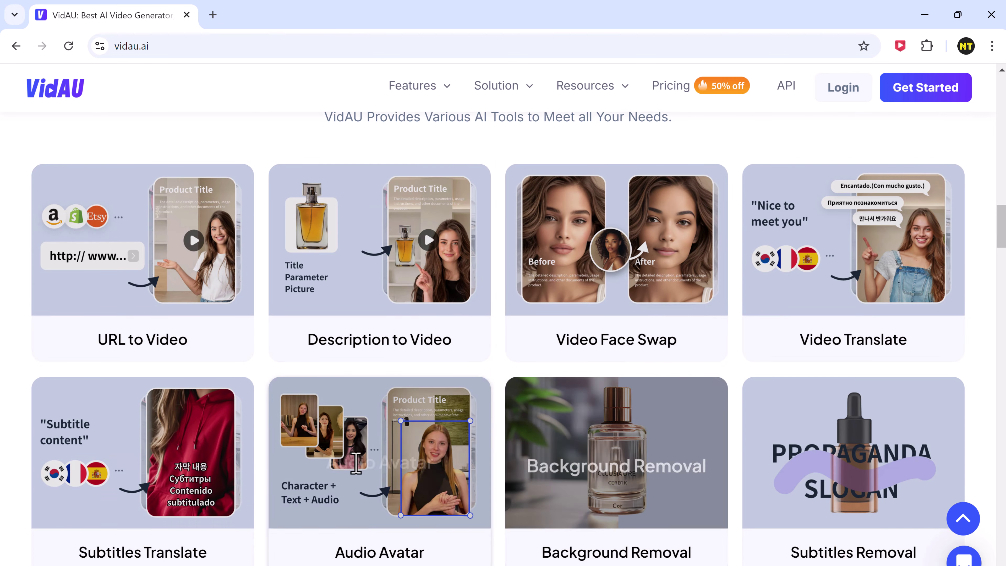
pyautogui.scroll(-14, 478, 433)
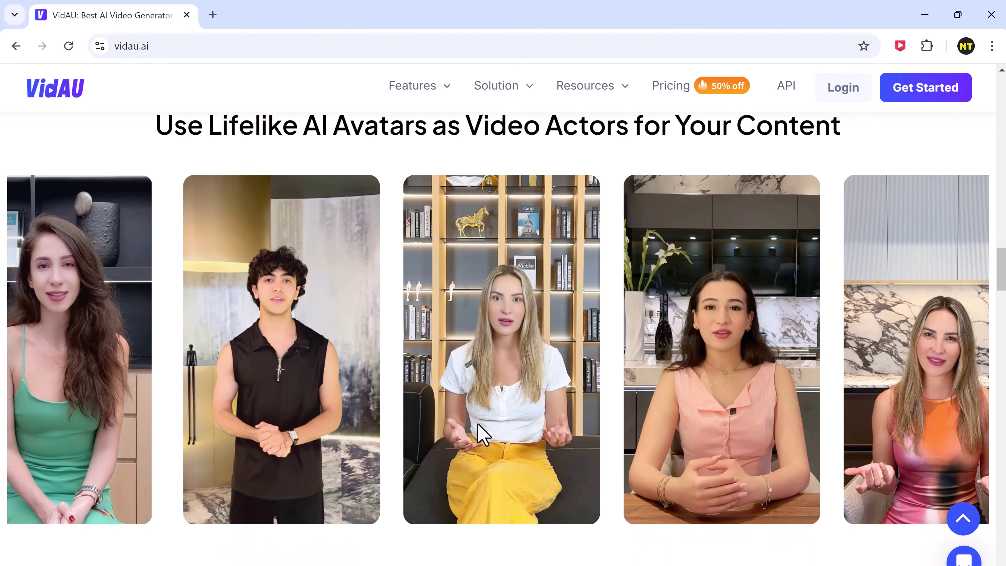
pyautogui.scroll(1, 986, 402)
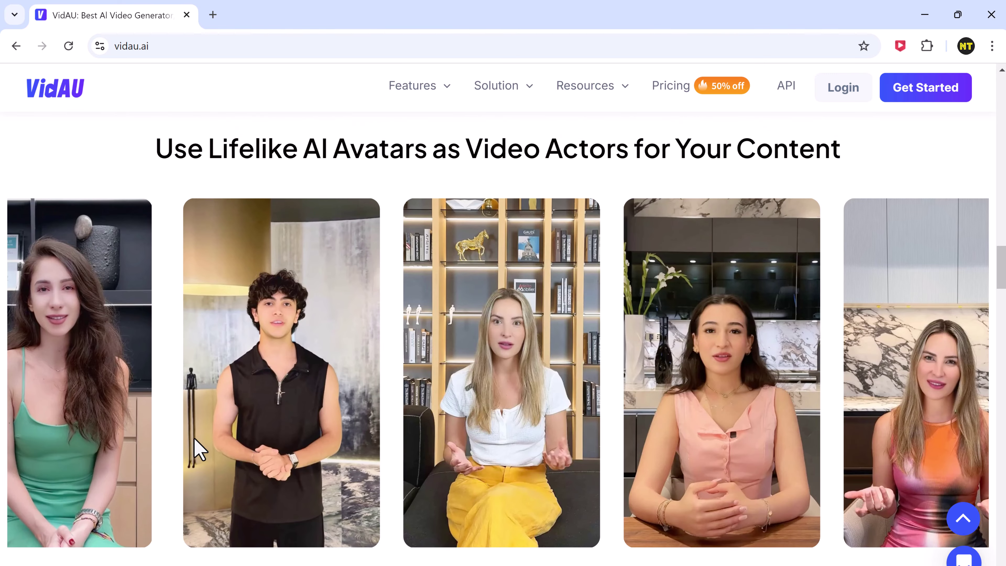
pyautogui.scroll(-15, 534, 420)
pyautogui.scroll(1, 532, 408)
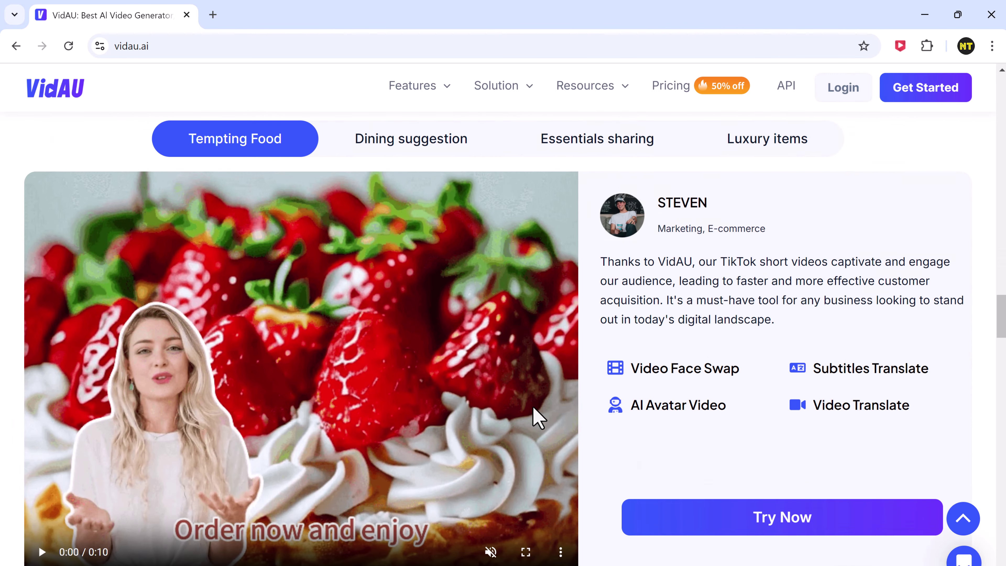
pyautogui.scroll(20, 533, 406)
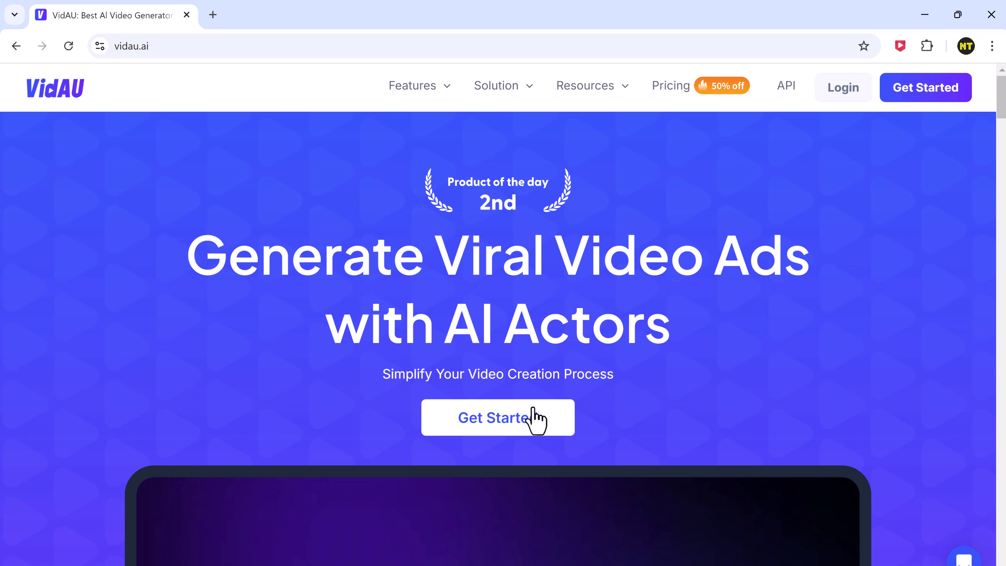
pyautogui.click(536, 420)
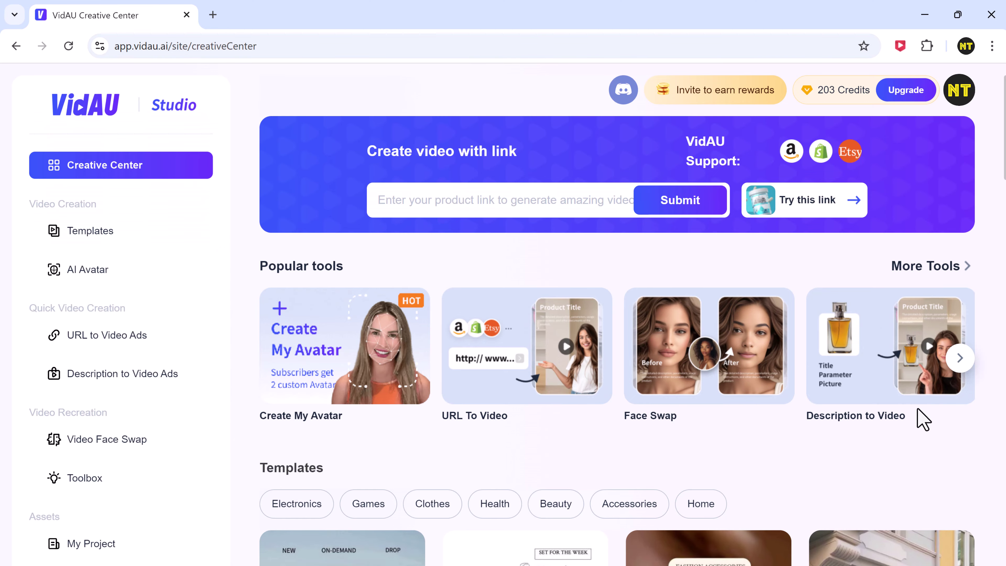
# Step: Browse the Creative Center templates and start a video from the Cleansing products template
pyautogui.scroll(-8, 974, 442)
pyautogui.scroll(-10, 863, 458)
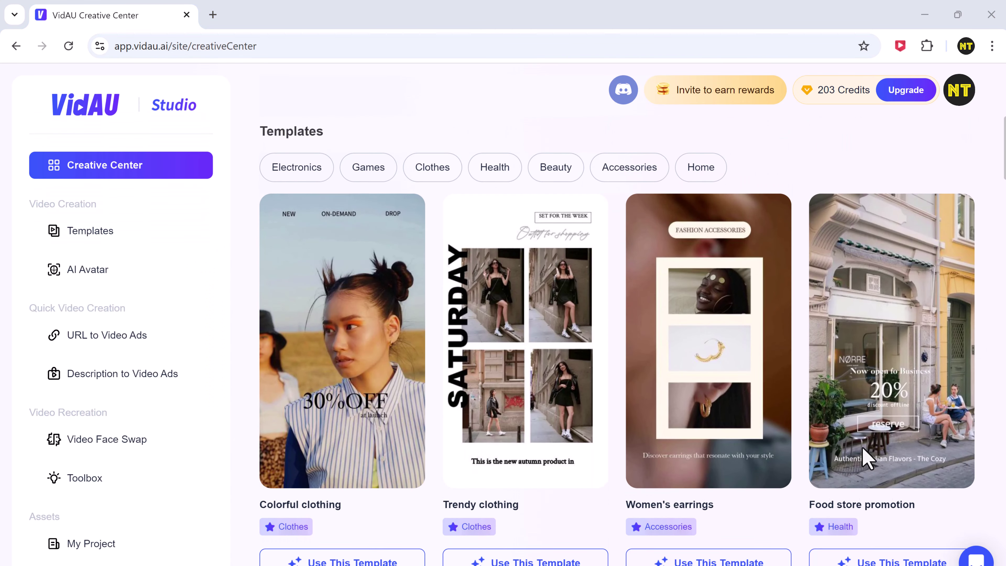
pyautogui.scroll(-6, 567, 460)
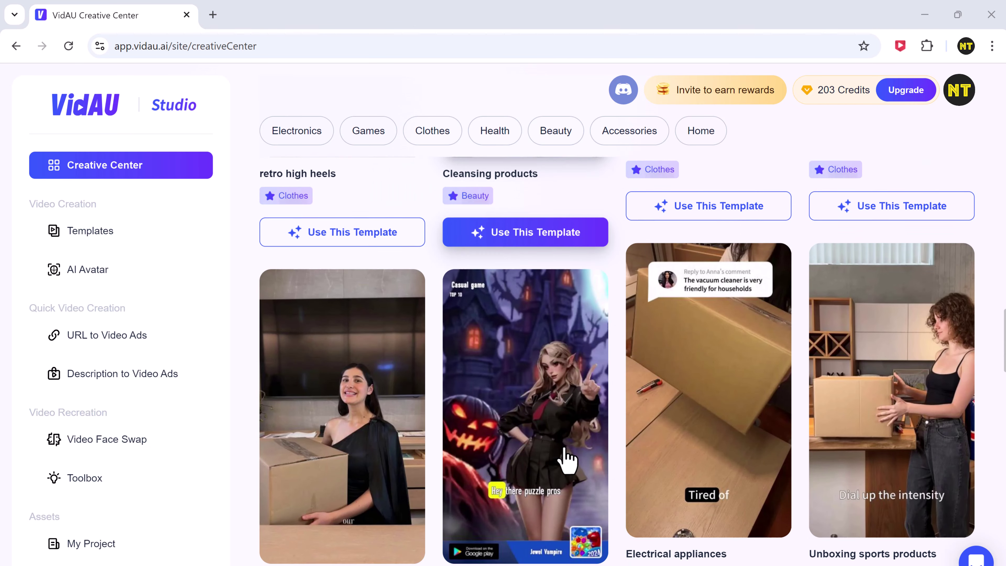
pyautogui.scroll(-8, 567, 462)
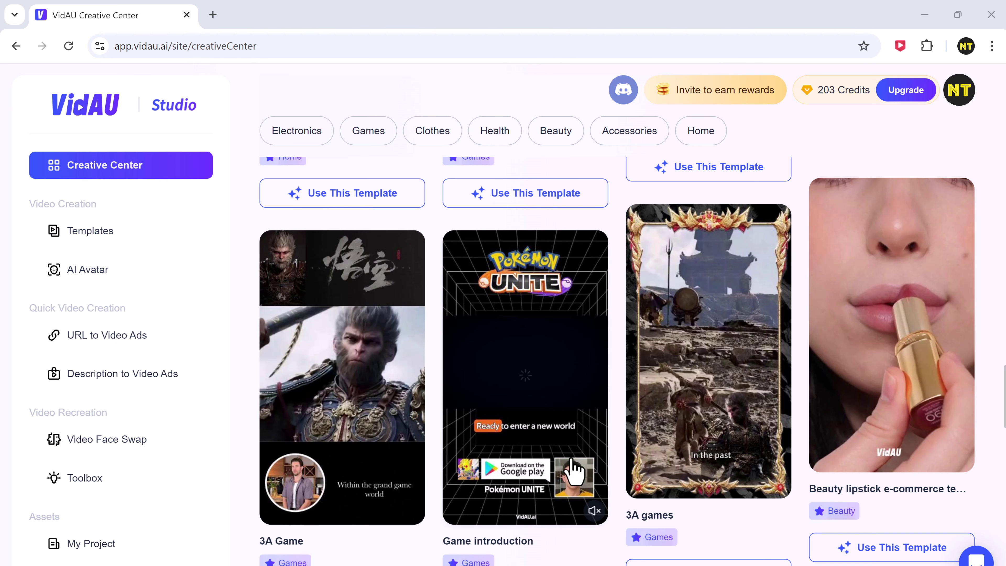
pyautogui.scroll(12, 562, 394)
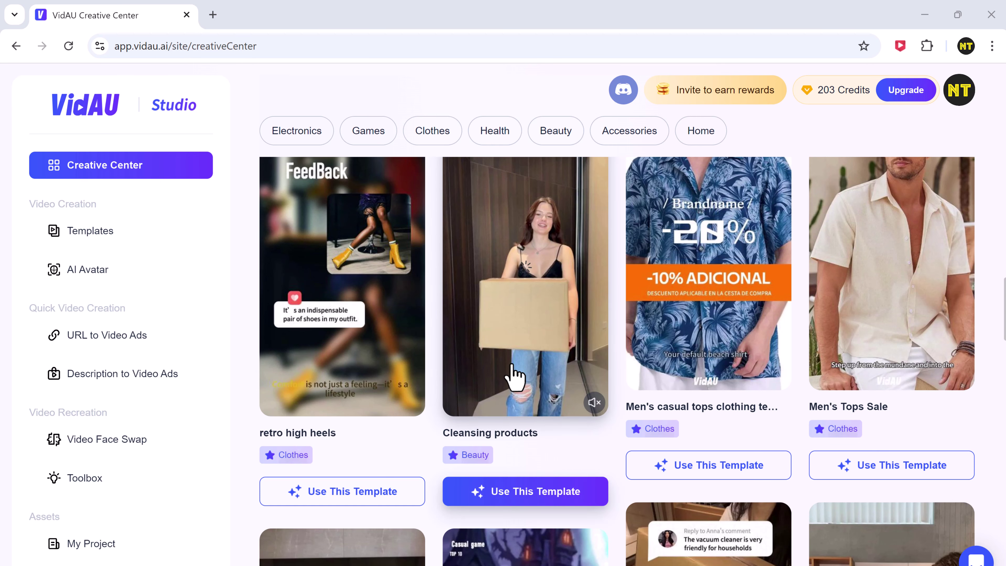
pyautogui.scroll(8, 515, 379)
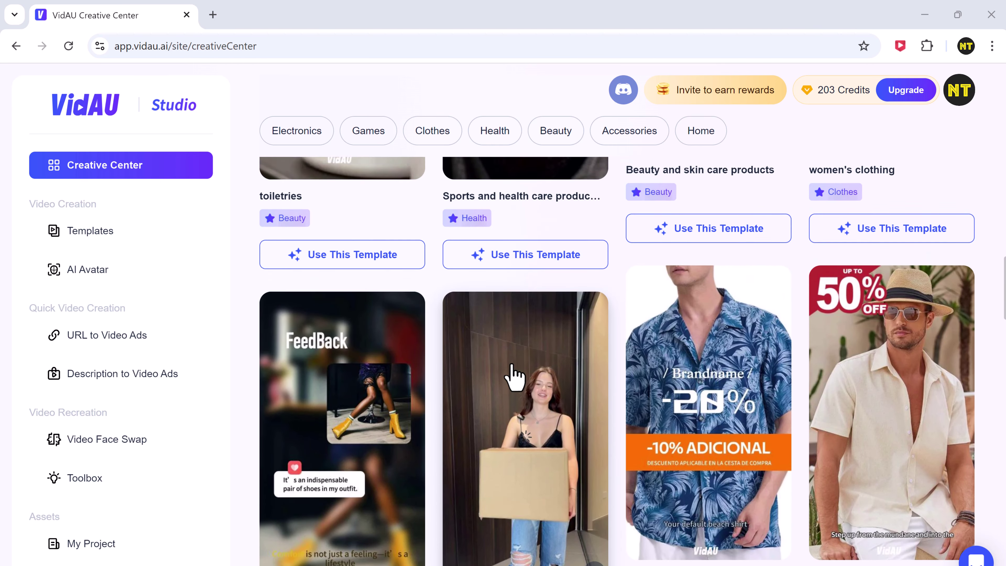
pyautogui.scroll(-5, 513, 376)
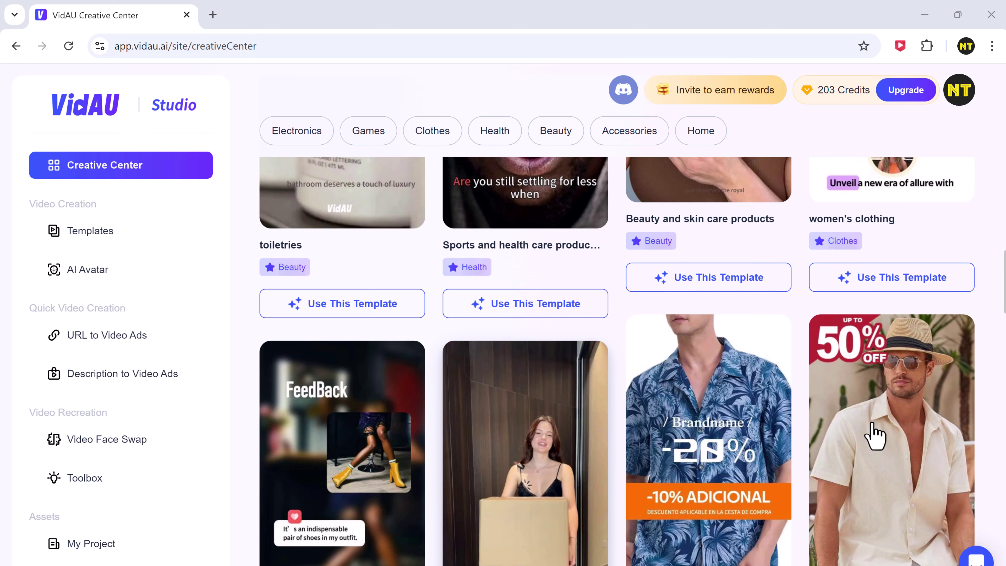
pyautogui.scroll(-2, 891, 420)
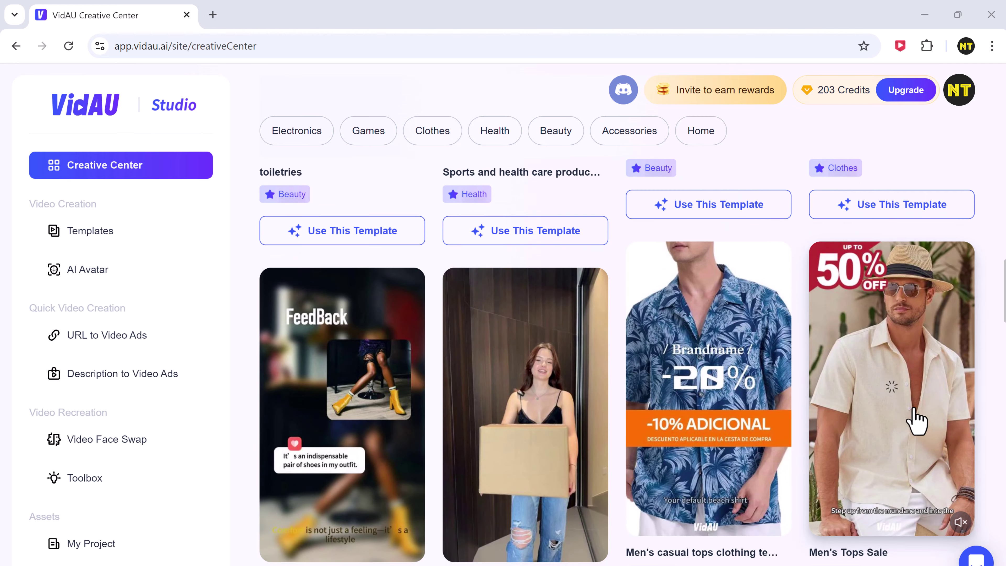
pyautogui.scroll(-2, 908, 421)
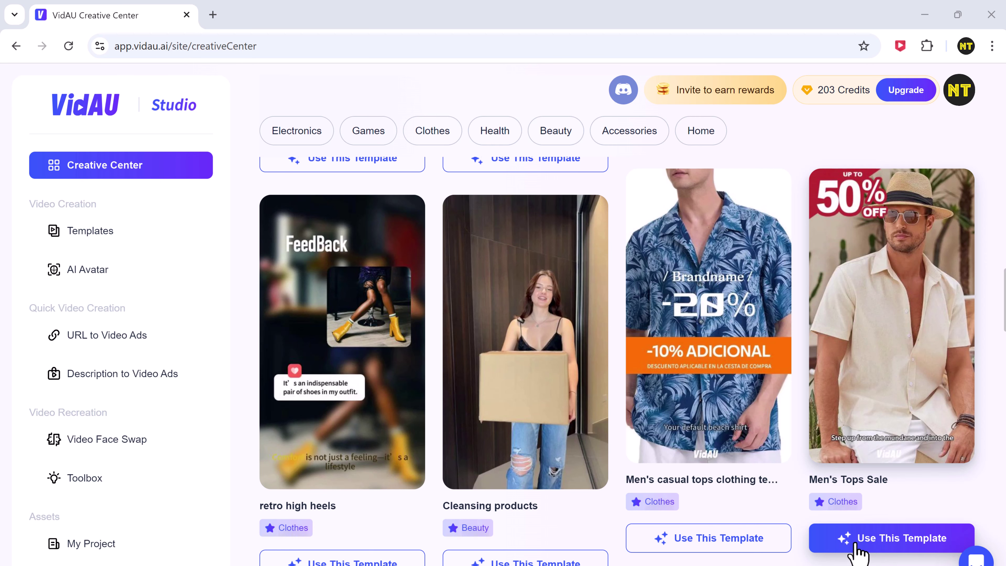
pyautogui.click(525, 561)
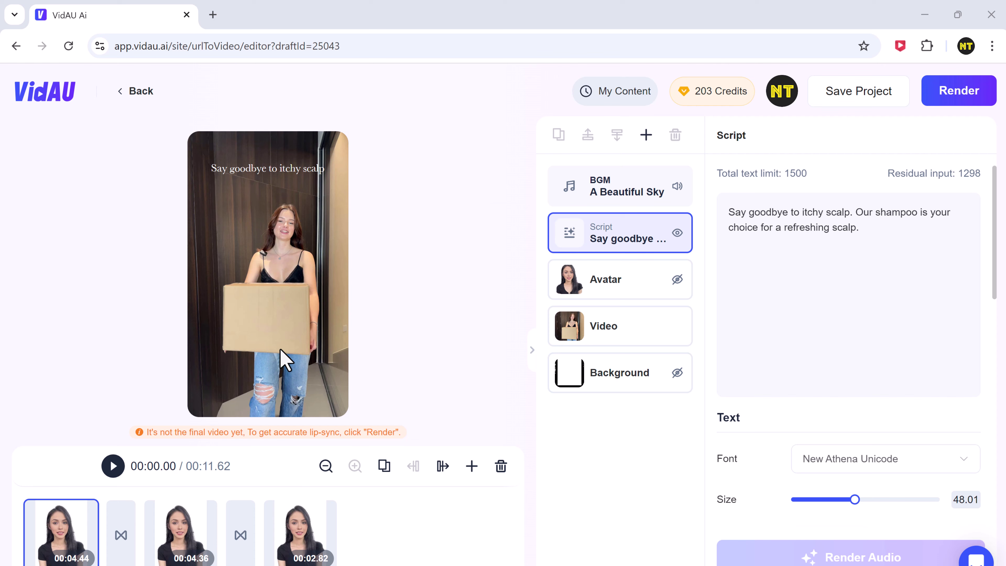
# Step: Play the shampoo ad preview, then pause it and return to the first scene
pyautogui.click(261, 352)
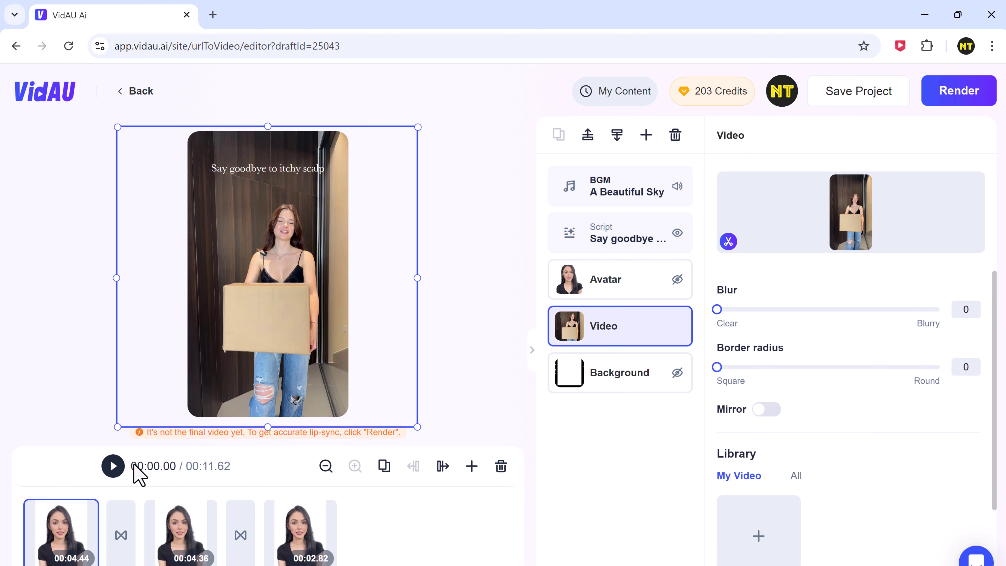
pyautogui.click(112, 466)
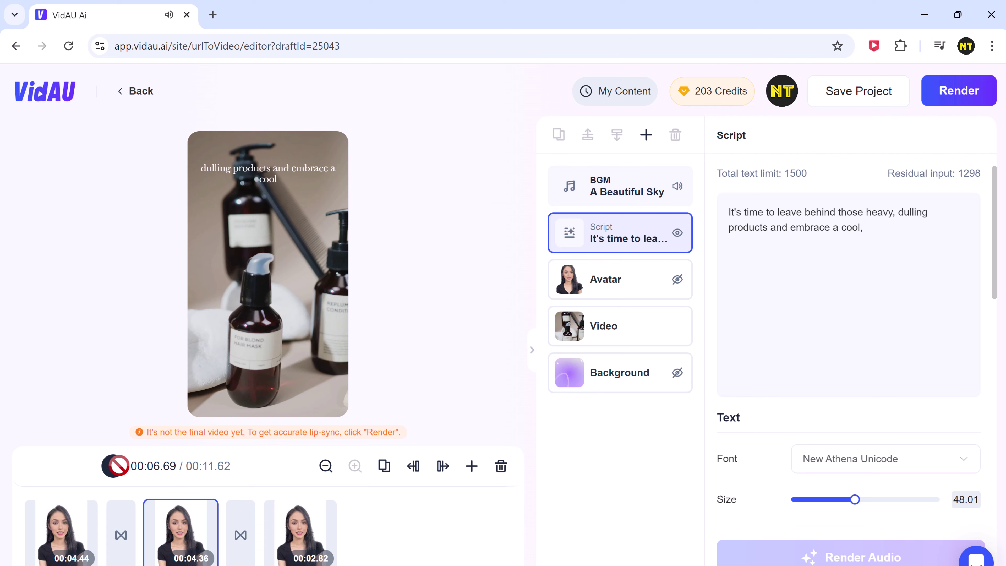
pyautogui.click(224, 380)
pyautogui.click(115, 469)
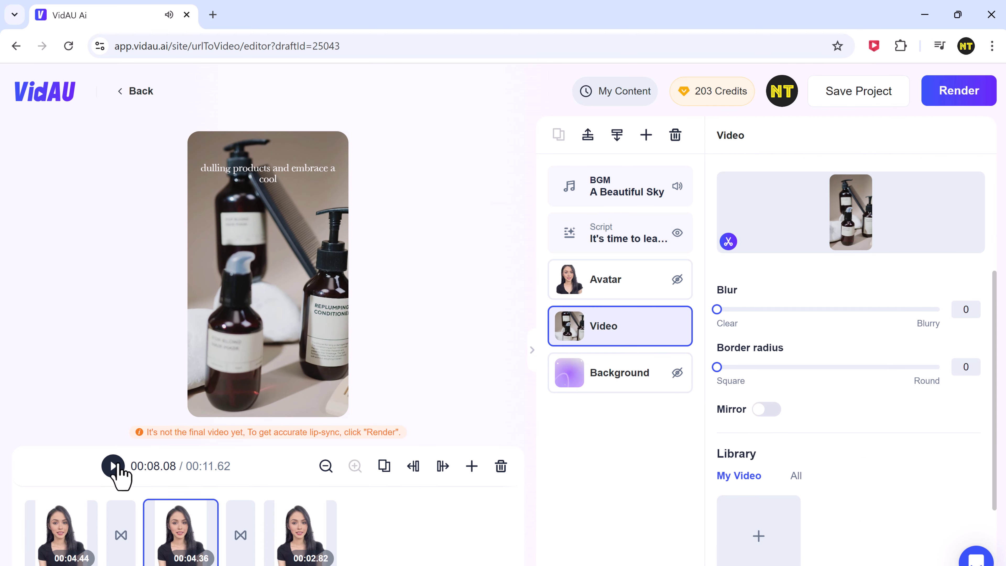
pyautogui.click(82, 518)
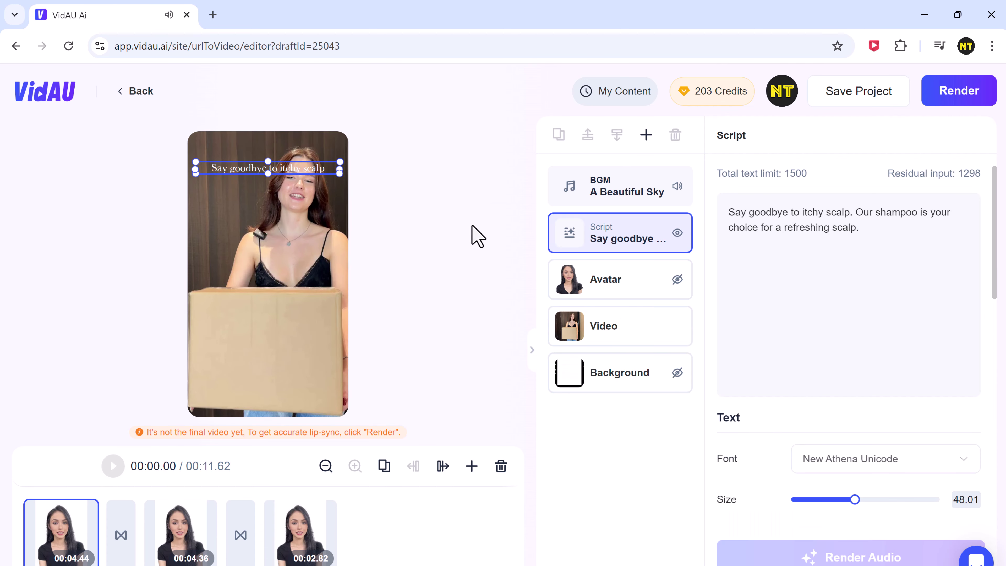
# Step: Make the 'Say goodbye to itchy scalp' caption yellow with black outline, then select the avatar layer
pyautogui.click(801, 263)
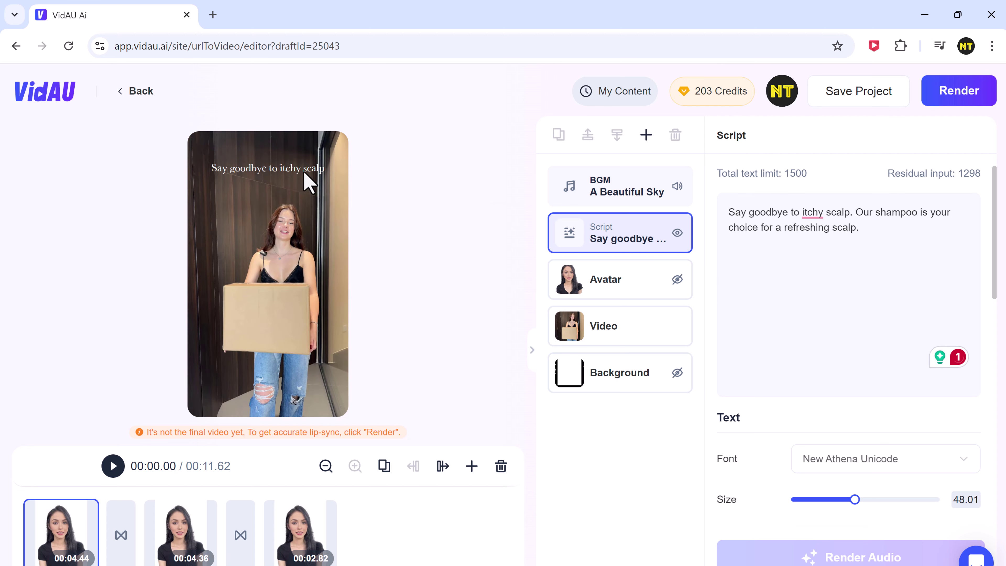
pyautogui.scroll(-8, 840, 361)
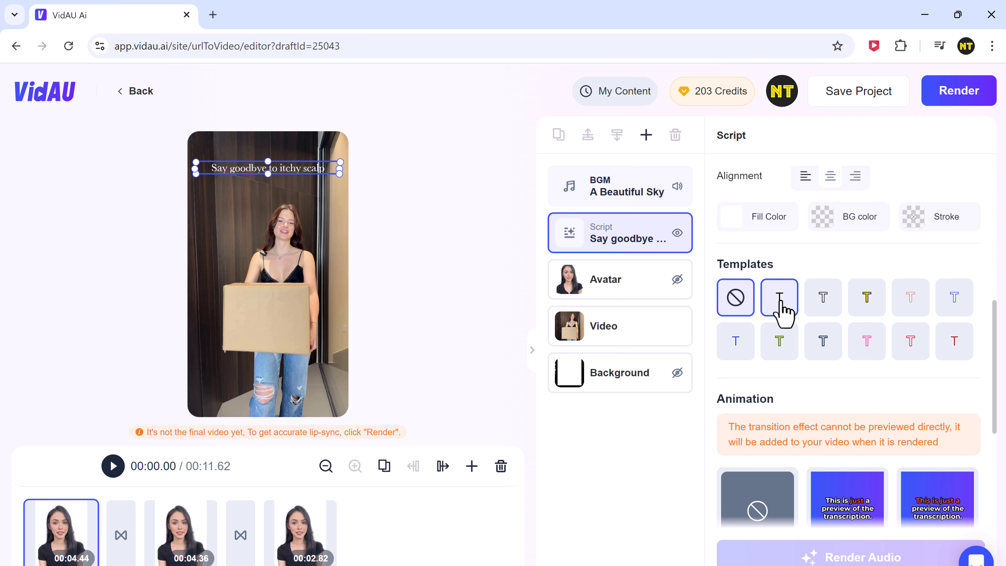
pyautogui.click(777, 300)
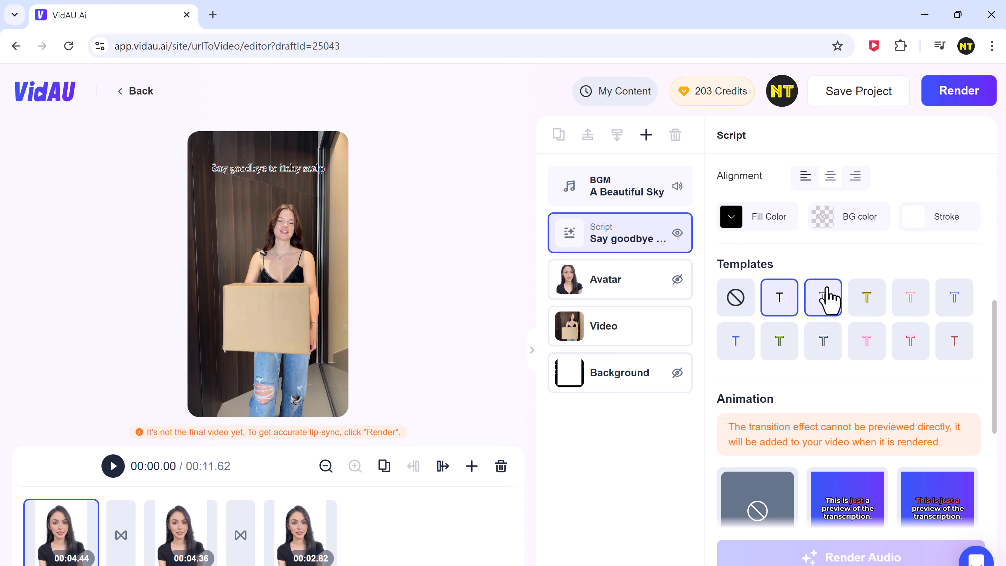
pyautogui.click(825, 299)
pyautogui.click(867, 301)
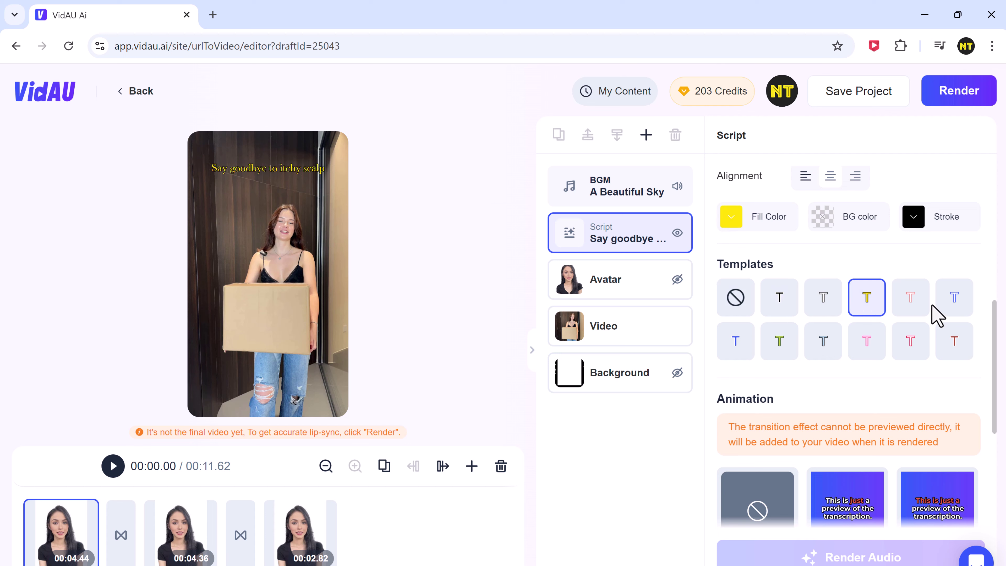
pyautogui.click(626, 287)
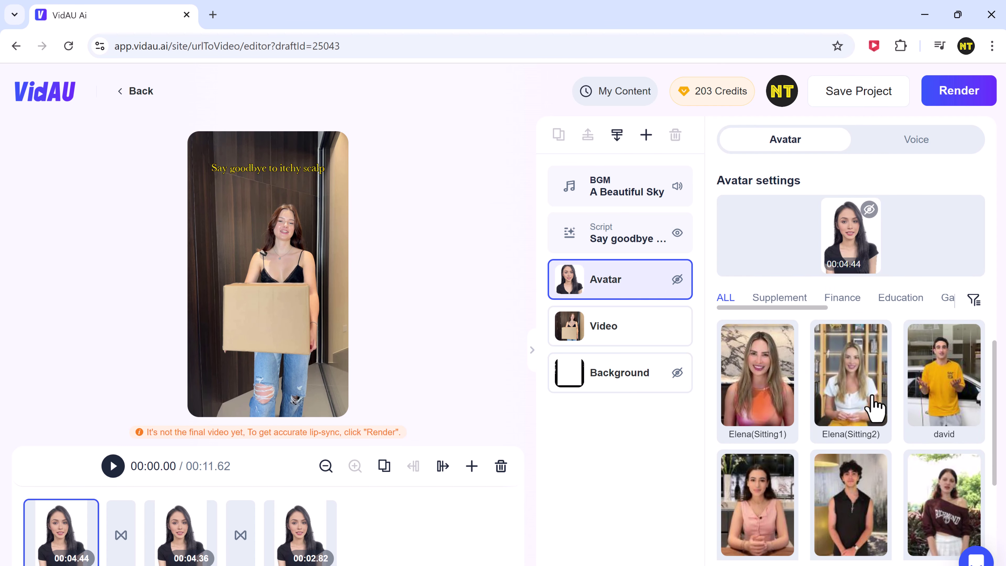
# Step: Select the video layer, save the draft, and regenerate the ad preview at 12.20 seconds
pyautogui.scroll(-12, 874, 409)
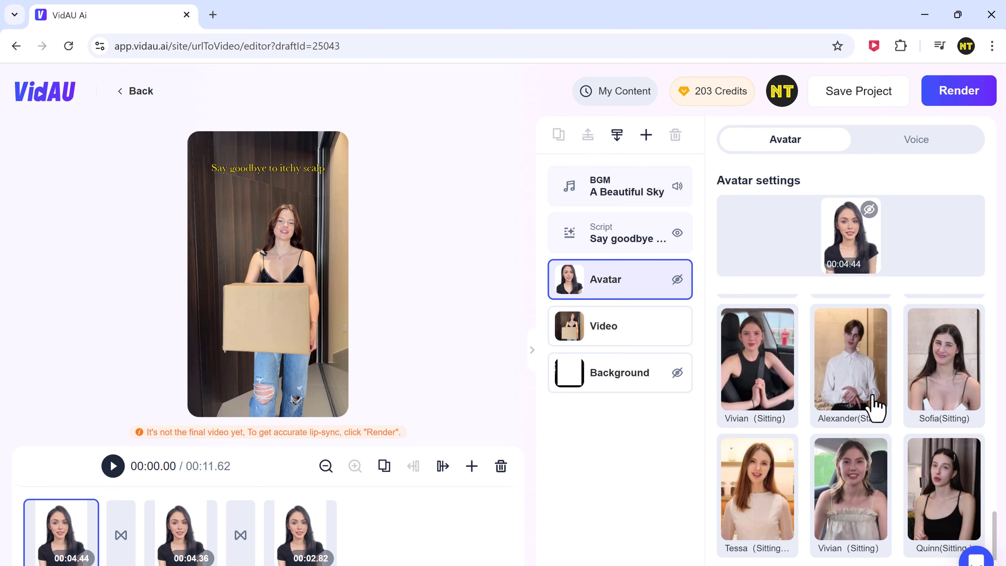
pyautogui.scroll(-3, 874, 409)
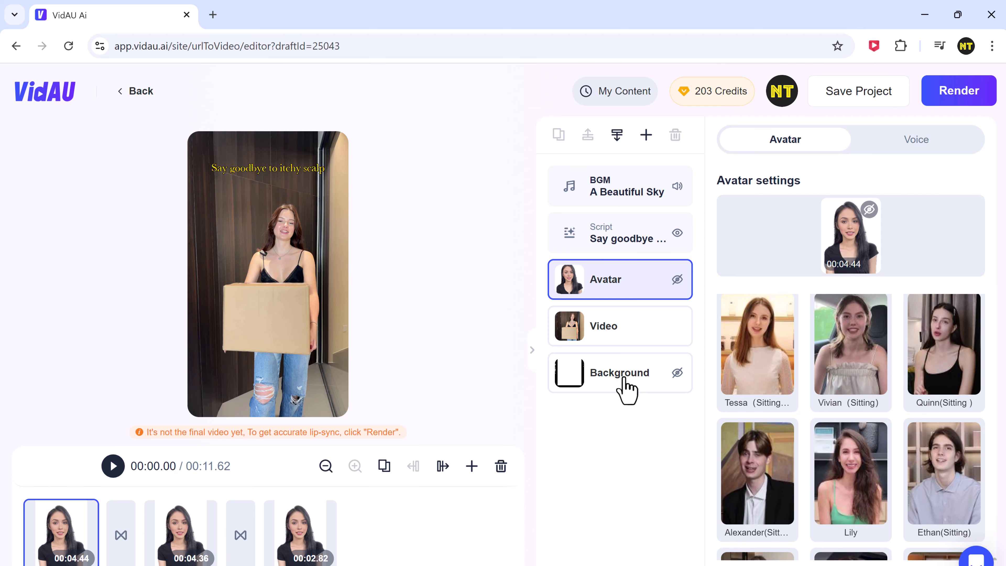
pyautogui.click(633, 341)
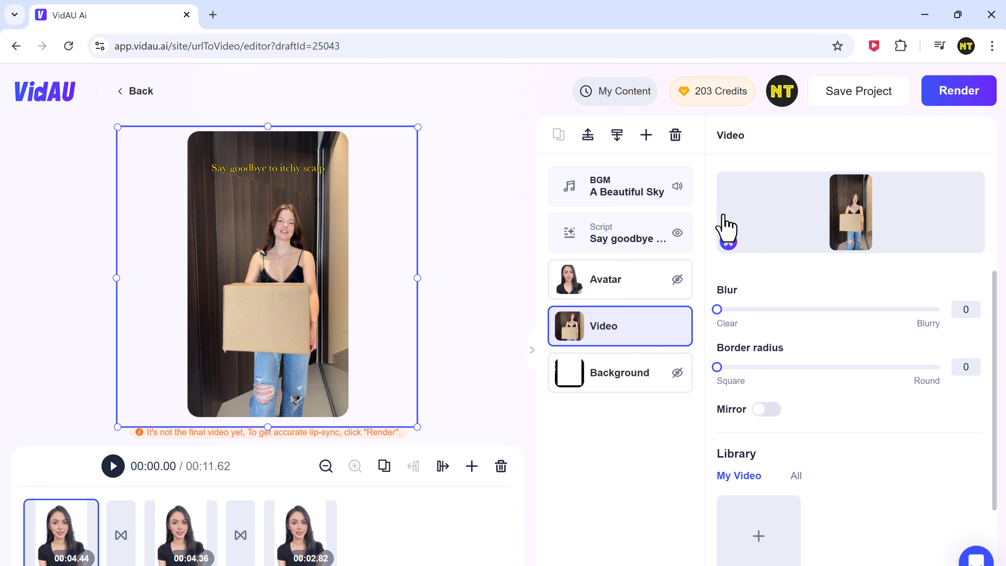
pyautogui.click(858, 91)
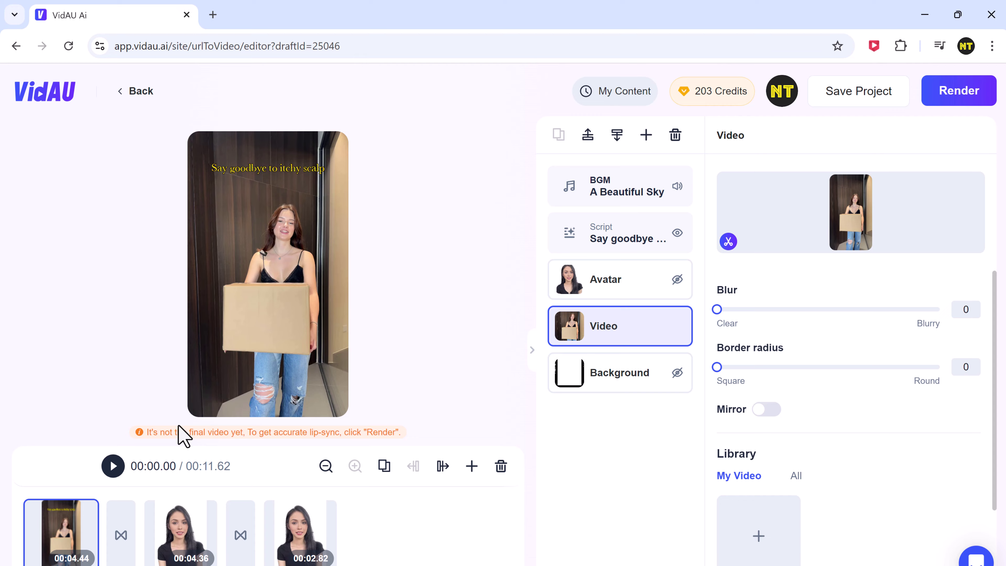
pyautogui.click(113, 466)
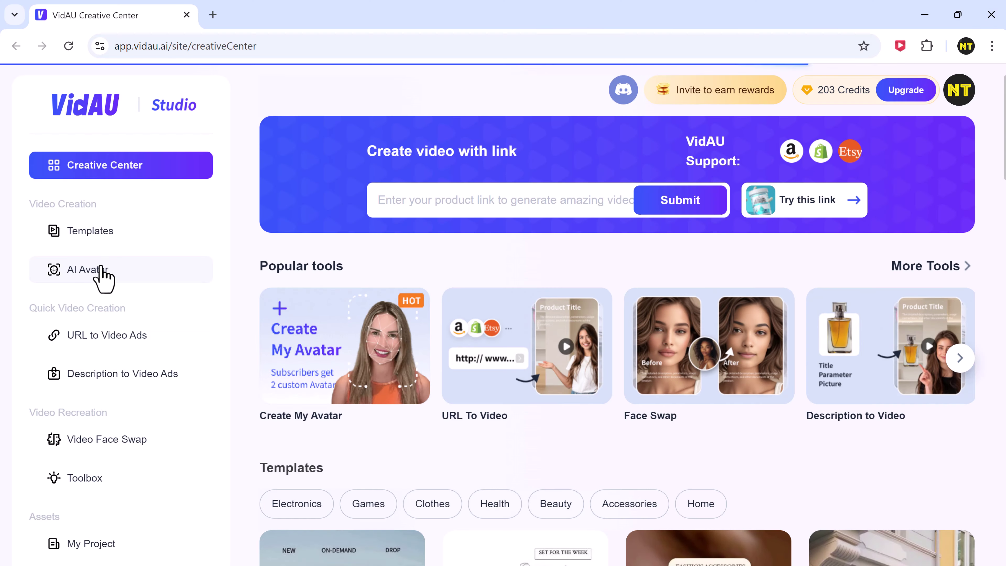
# Step: Exit the shampoo ad editor for the Studio's AI Avatar page
pyautogui.click(101, 271)
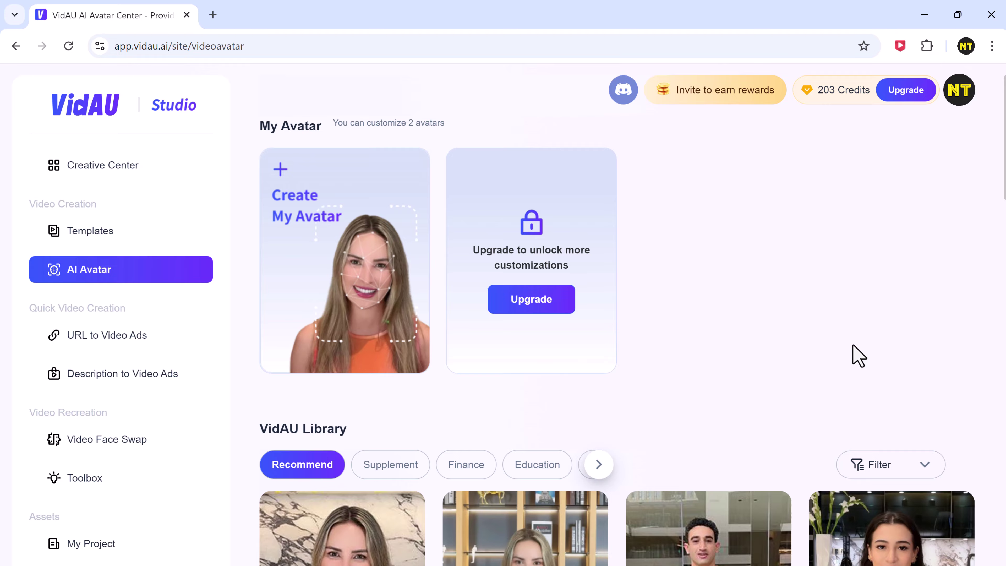
# Step: Pick the dark-haired avatar in a black top and keep English as the language
pyautogui.scroll(-12, 858, 356)
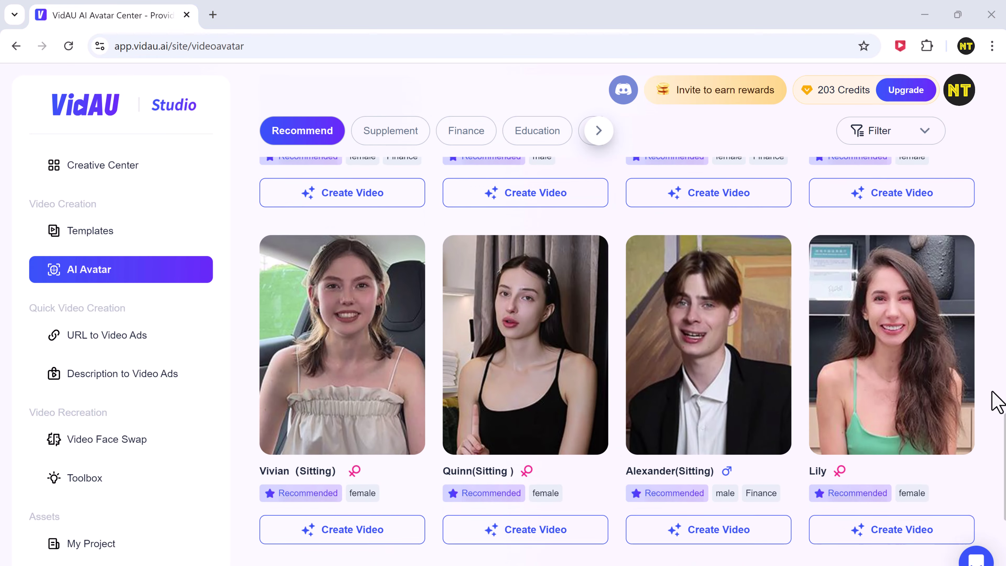
pyautogui.scroll(-20, 996, 401)
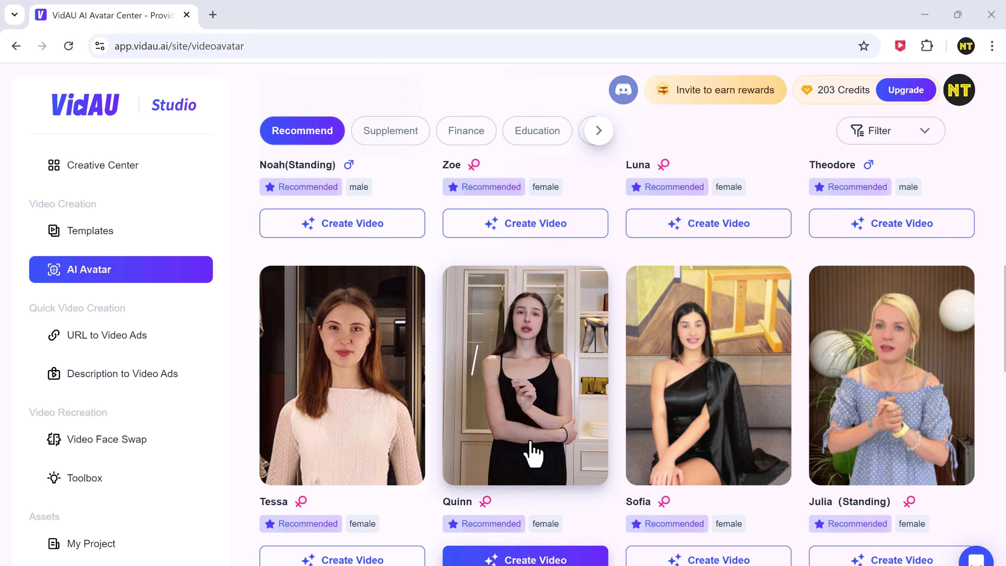
pyautogui.click(548, 561)
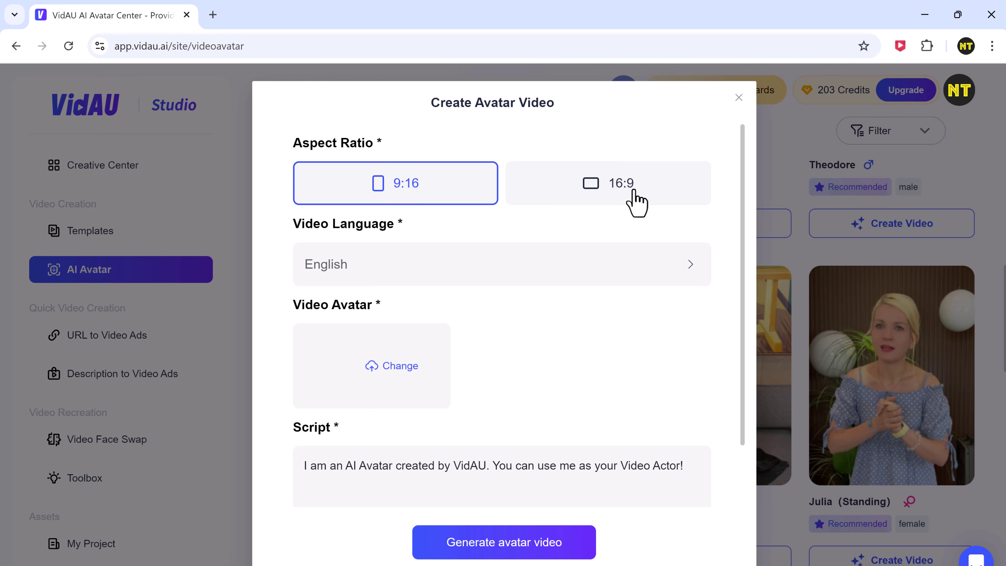
pyautogui.click(653, 270)
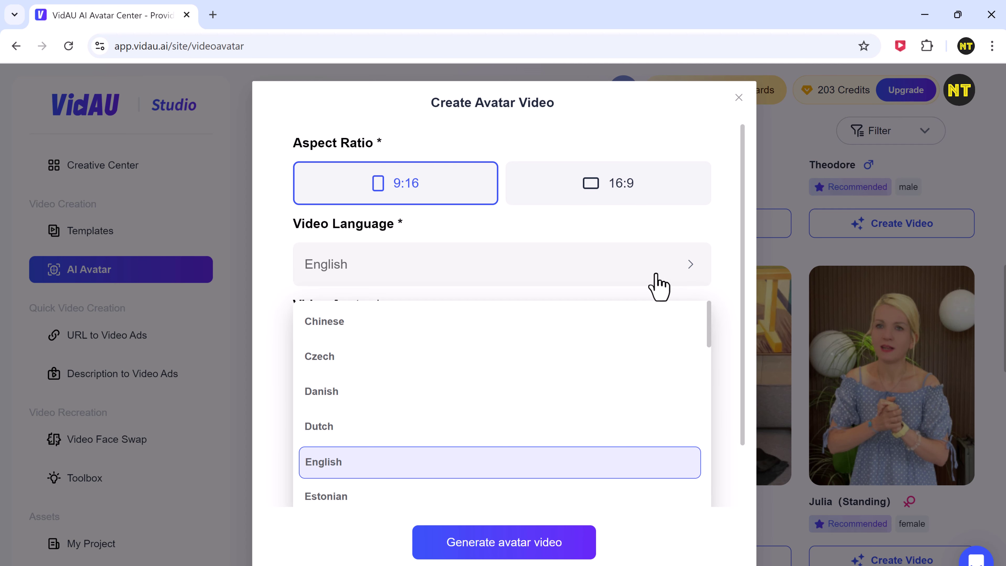
pyautogui.click(580, 474)
# Step: Replace the default script with the new promotional script and generate the avatar video
pyautogui.click(350, 471)
pyautogui.hotkey('ctrl', 'a')
pyautogui.press('BackSpace')
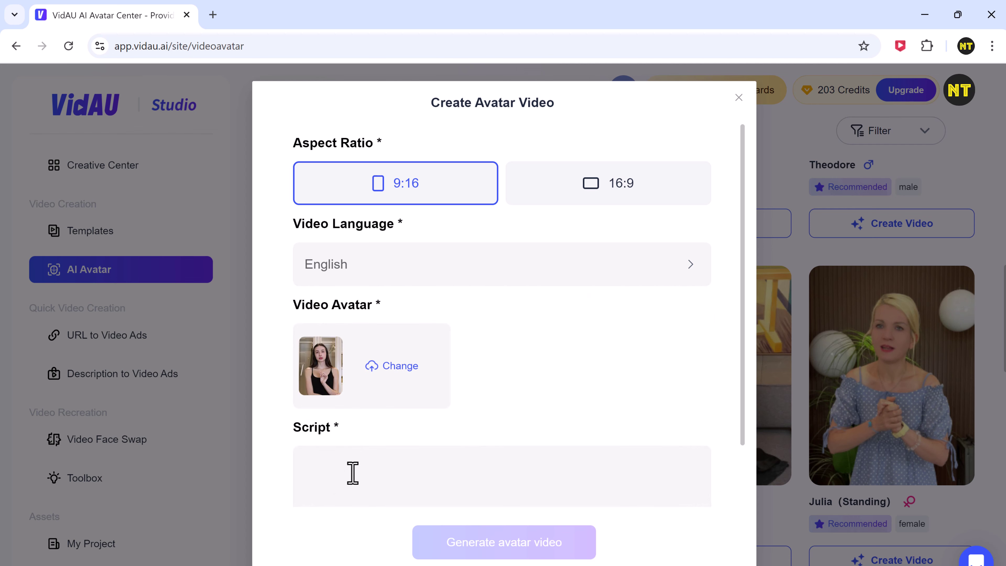
pyautogui.write('Looking for a smarter way to get things done? Our app helps you manage tasks, boost productivity, and stay organized. Download now and experience efficiency like never before!')
pyautogui.scroll(-2, 535, 527)
pyautogui.click(530, 552)
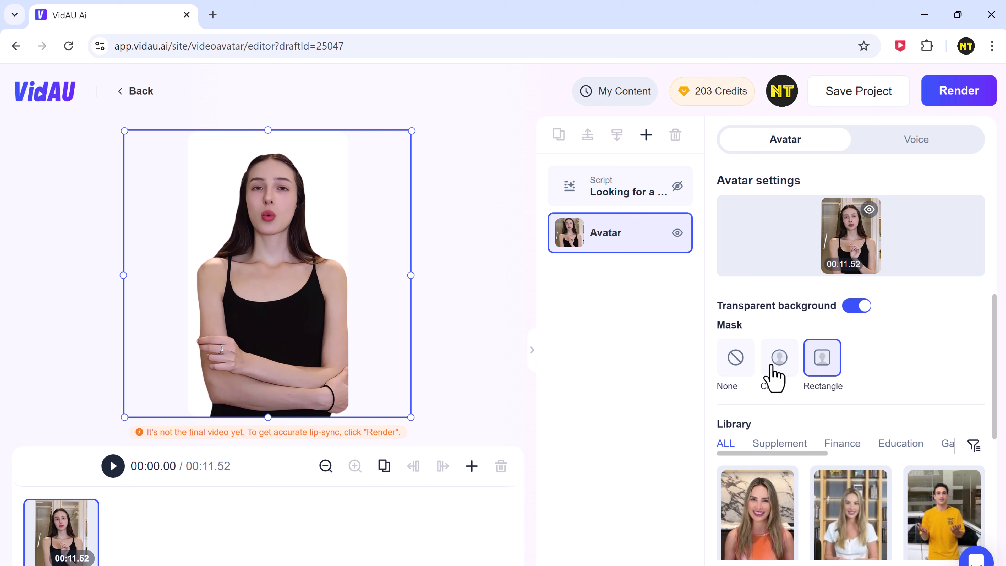
# Step: Give the avatar the sweet young American voice after previewing its sample
pyautogui.click(958, 146)
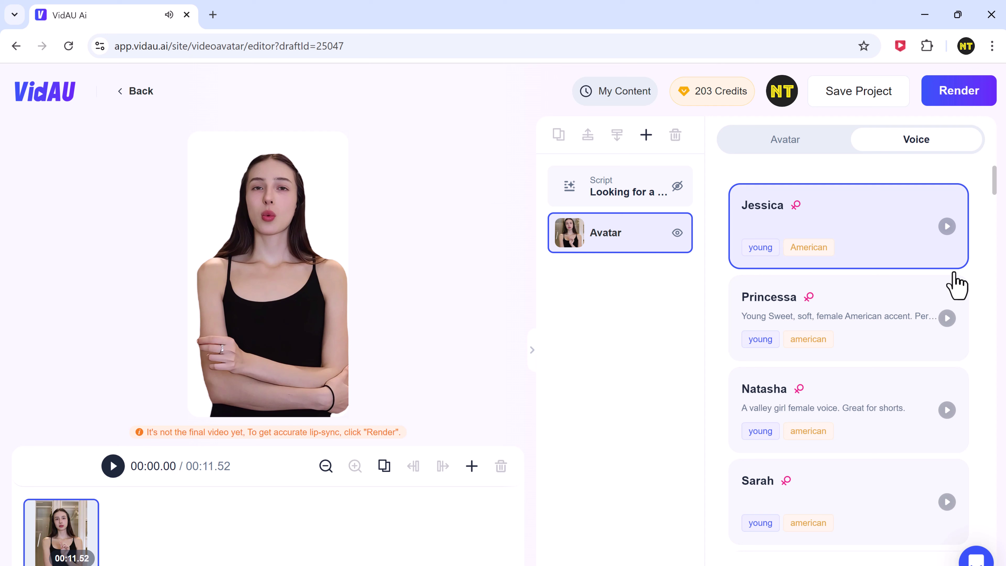
pyautogui.click(948, 318)
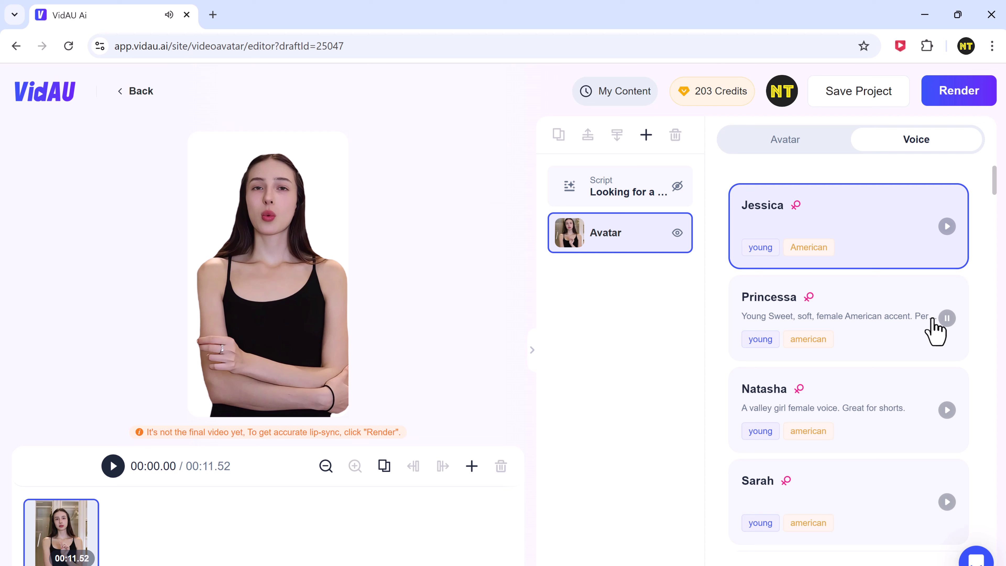
pyautogui.click(945, 322)
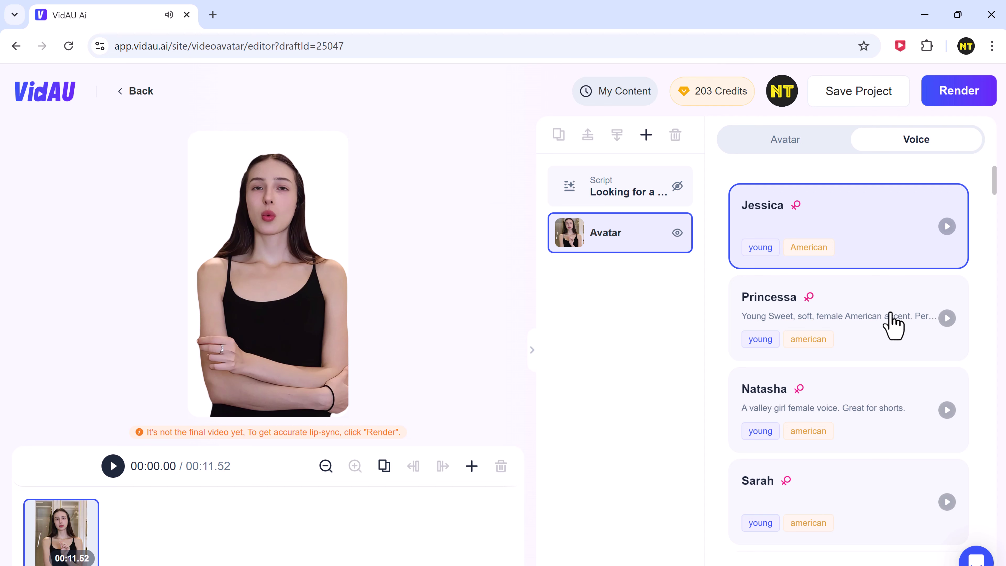
# Step: Turn off the avatar's transparent background and render the final video
pyautogui.click(644, 253)
pyautogui.click(851, 314)
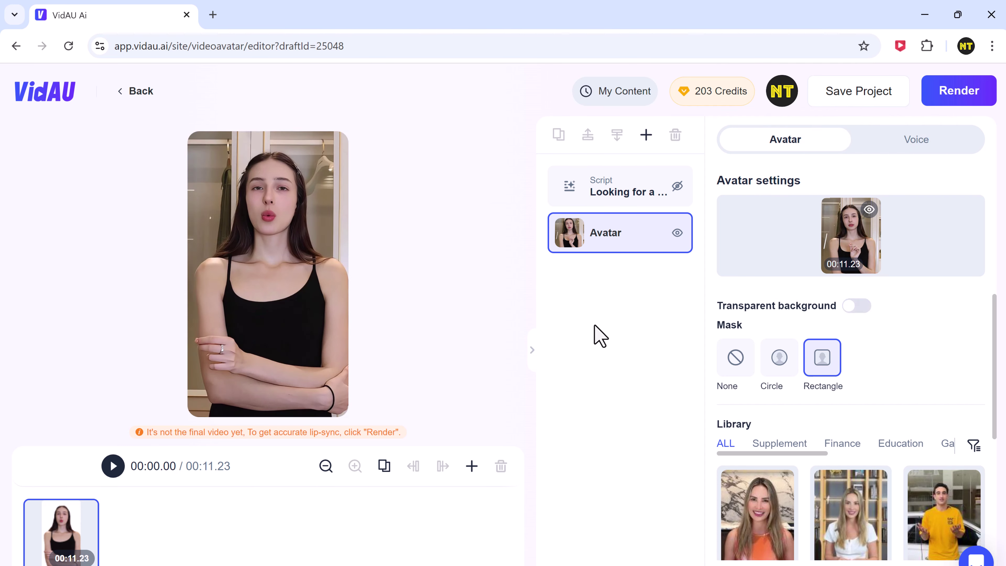
pyautogui.click(956, 95)
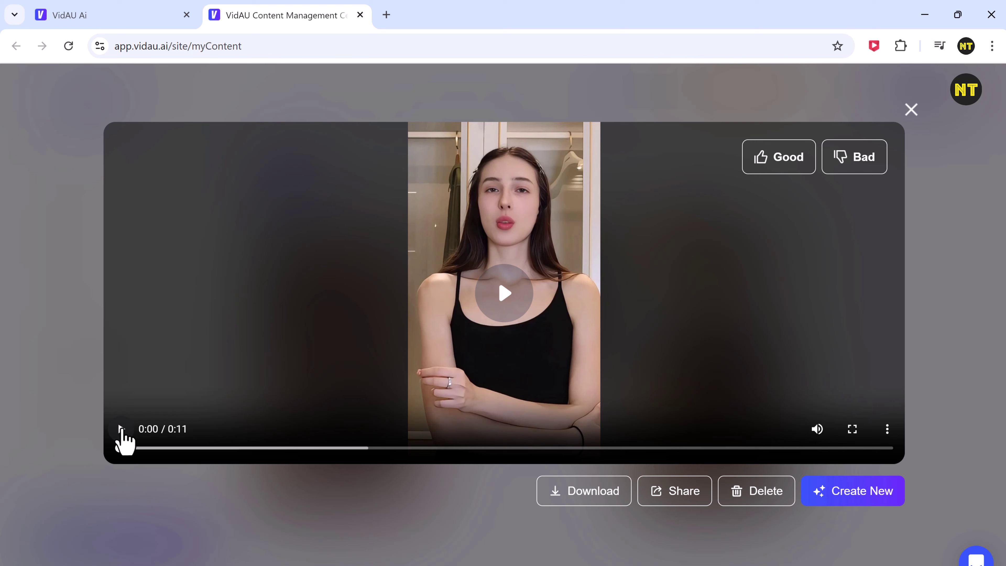
# Step: Play the finished 11-second avatar video in My Content and restart it from the beginning
pyautogui.click(119, 428)
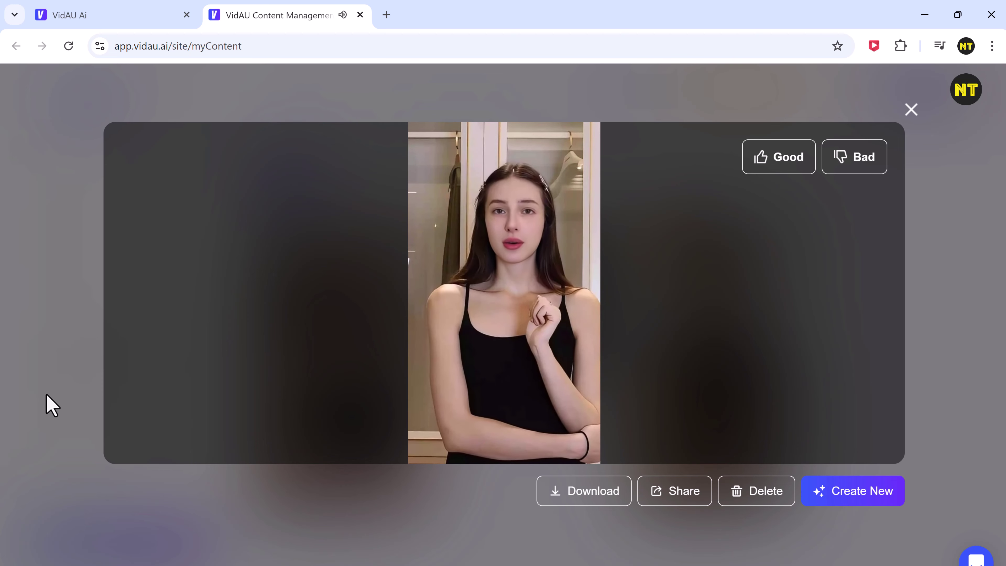
pyautogui.moveTo(152, 407)
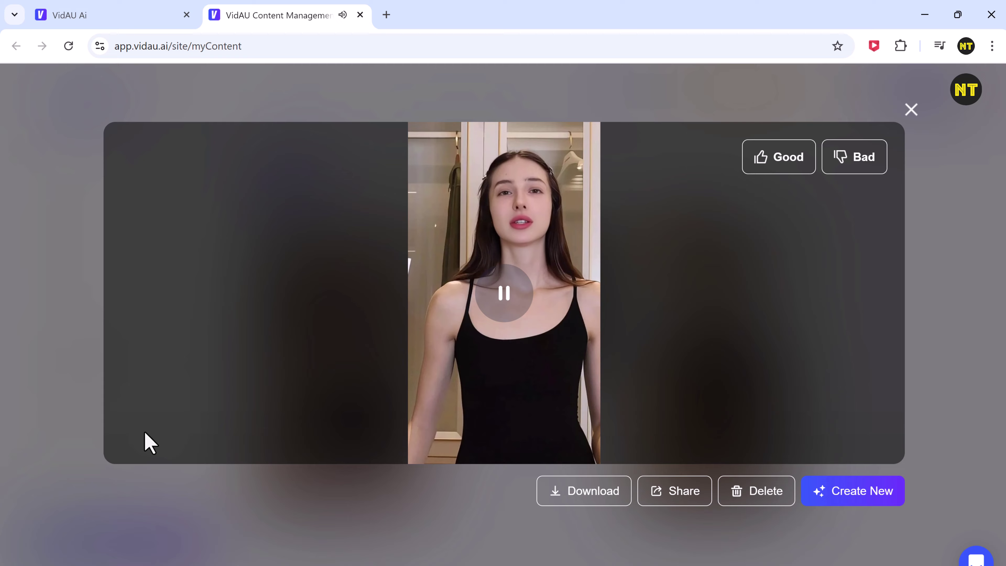
pyautogui.click(121, 432)
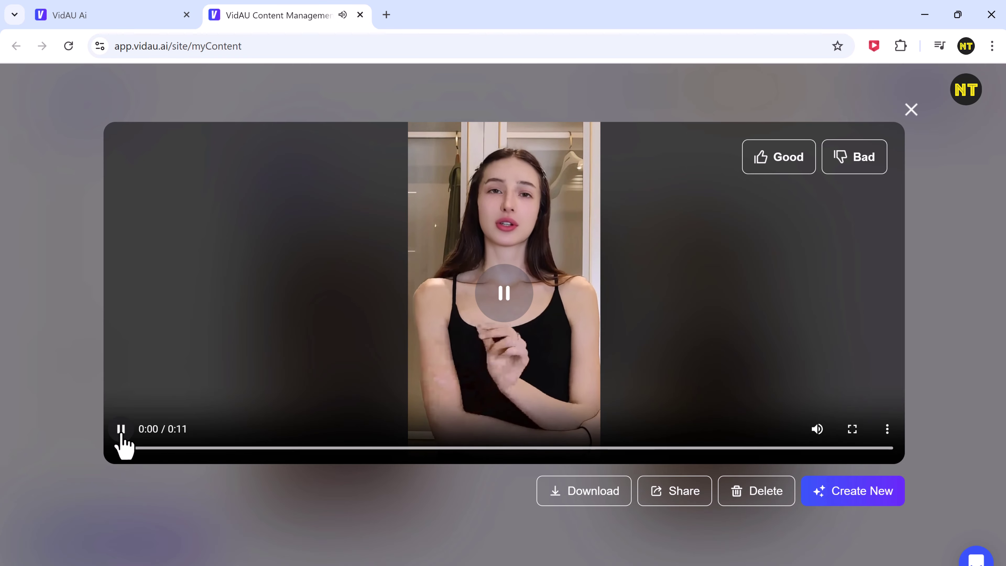
pyautogui.click(119, 436)
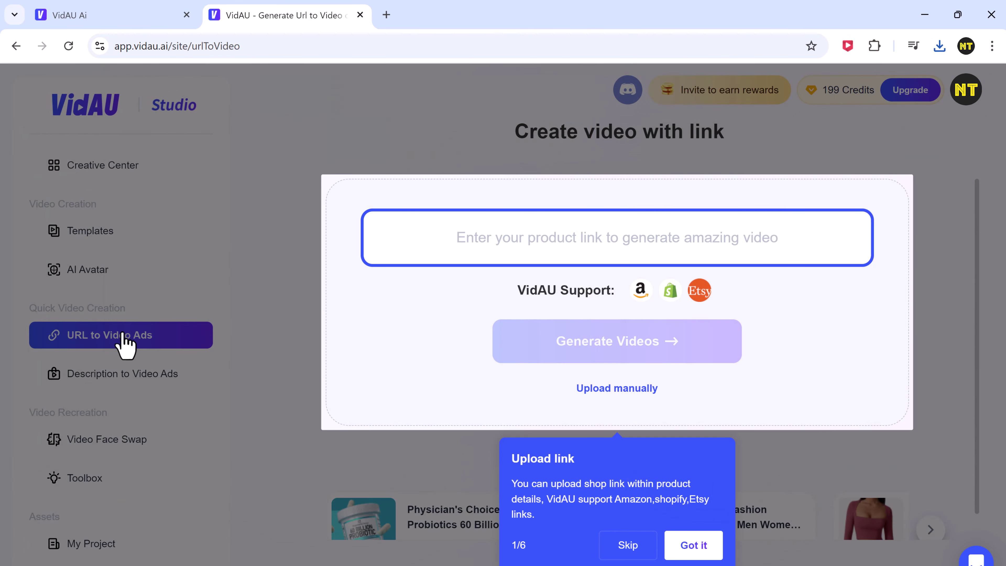
# Step: Dismiss the link upload tip and load the Physician's Choice probiotics example link
pyautogui.click(629, 554)
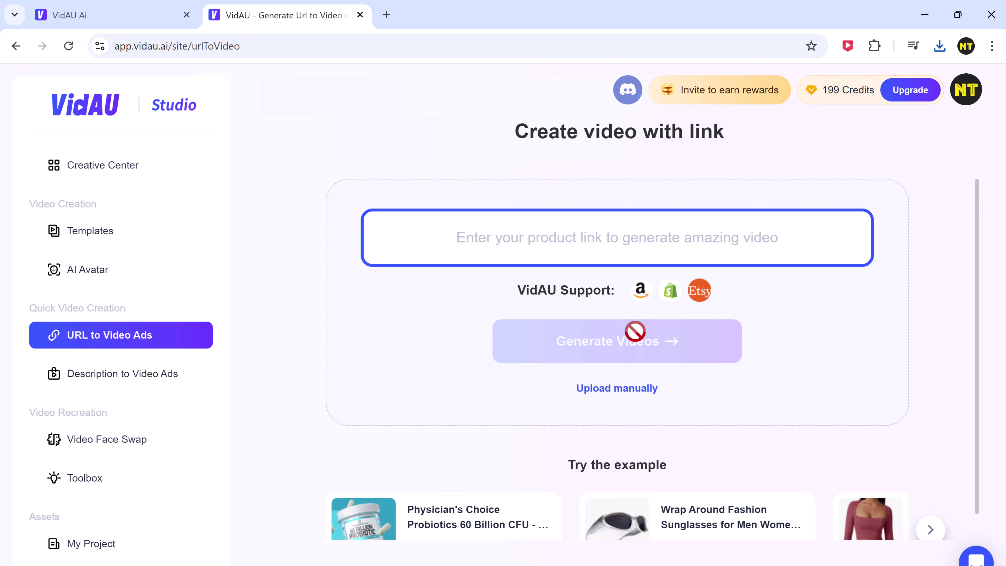
pyautogui.scroll(-1, 700, 509)
pyautogui.click(495, 501)
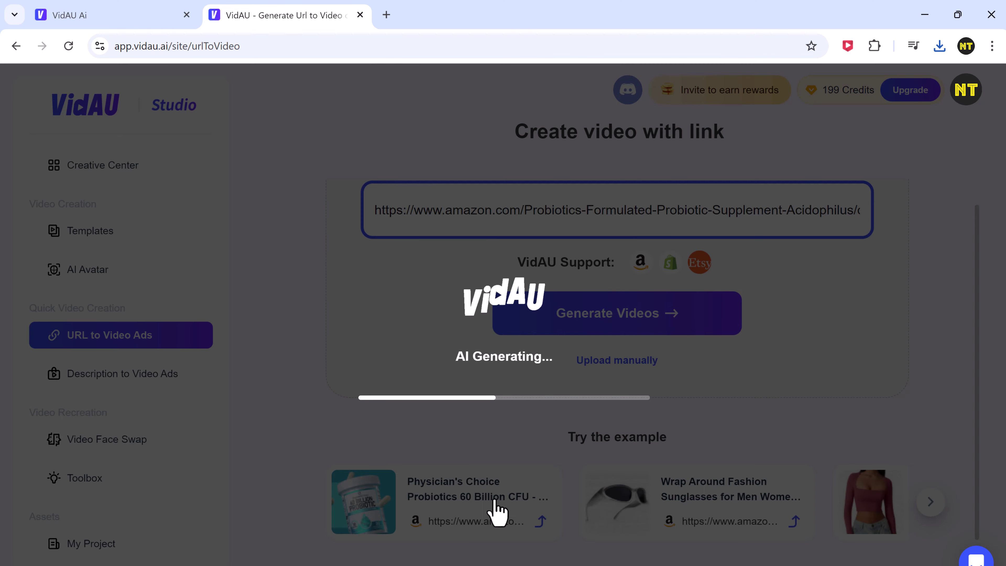
# Step: Accept the product details and visual style, keeping the first AI-written script
pyautogui.scroll(-3, 448, 455)
pyautogui.scroll(-1, 308, 436)
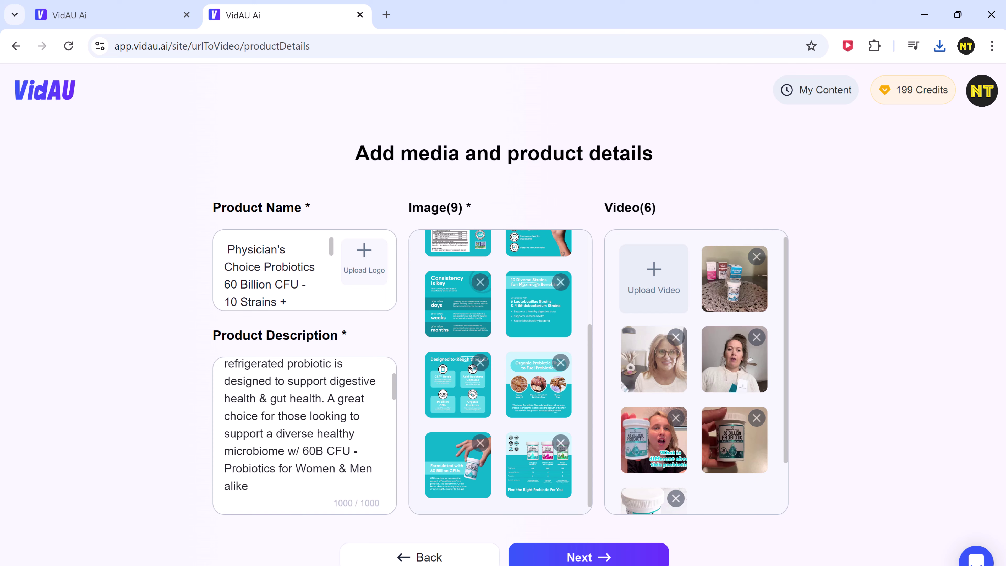
pyautogui.click(603, 555)
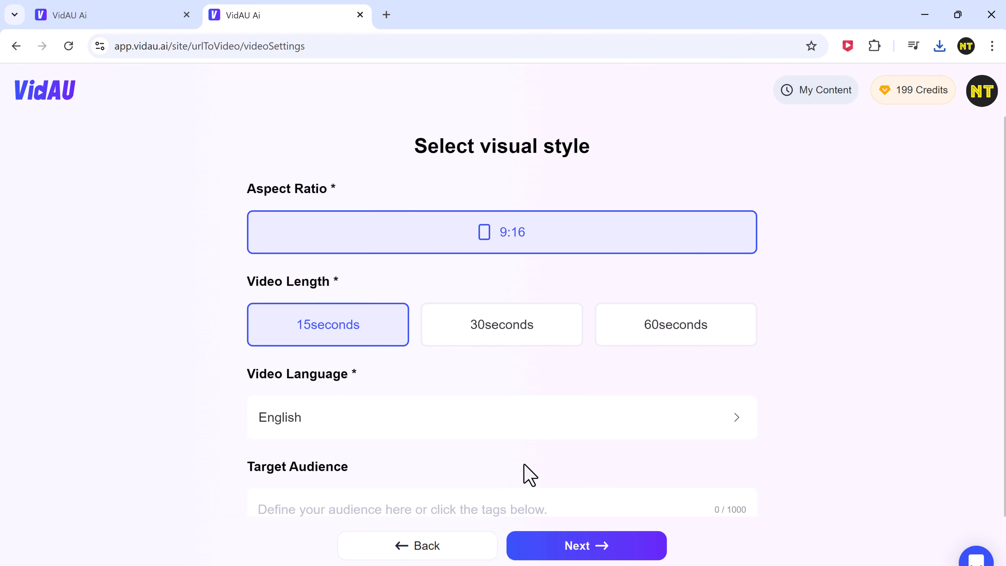
pyautogui.click(615, 550)
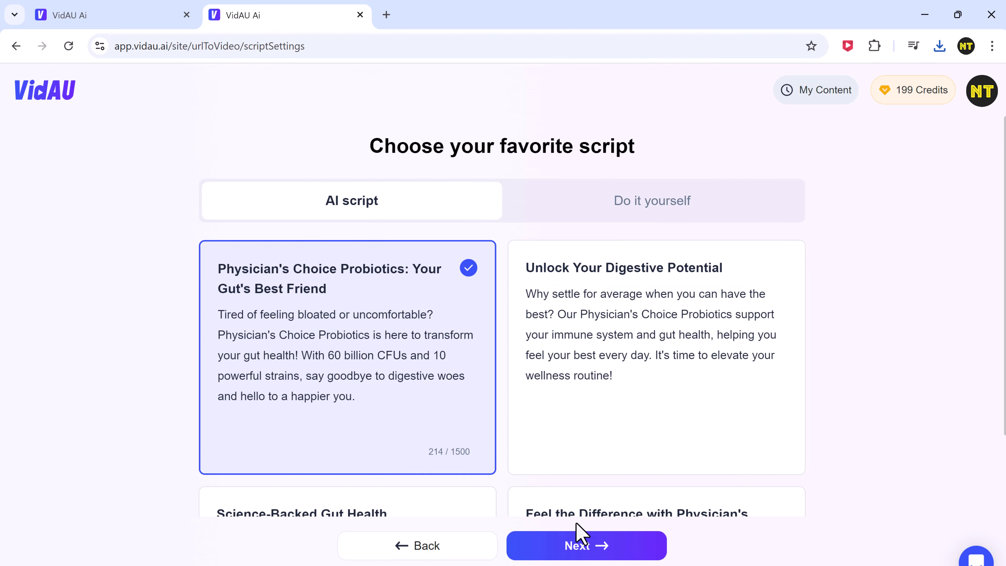
pyautogui.click(580, 543)
pyautogui.scroll(-3, 550, 386)
pyautogui.scroll(2, 539, 386)
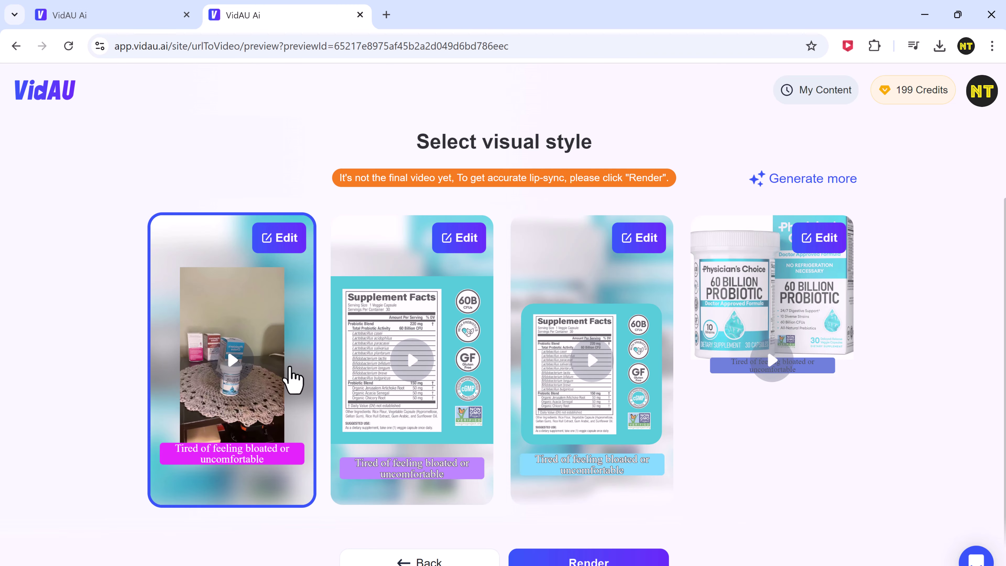
# Step: Play the fourth, second and third probiotic ad style previews, then pause the third
pyautogui.click(770, 368)
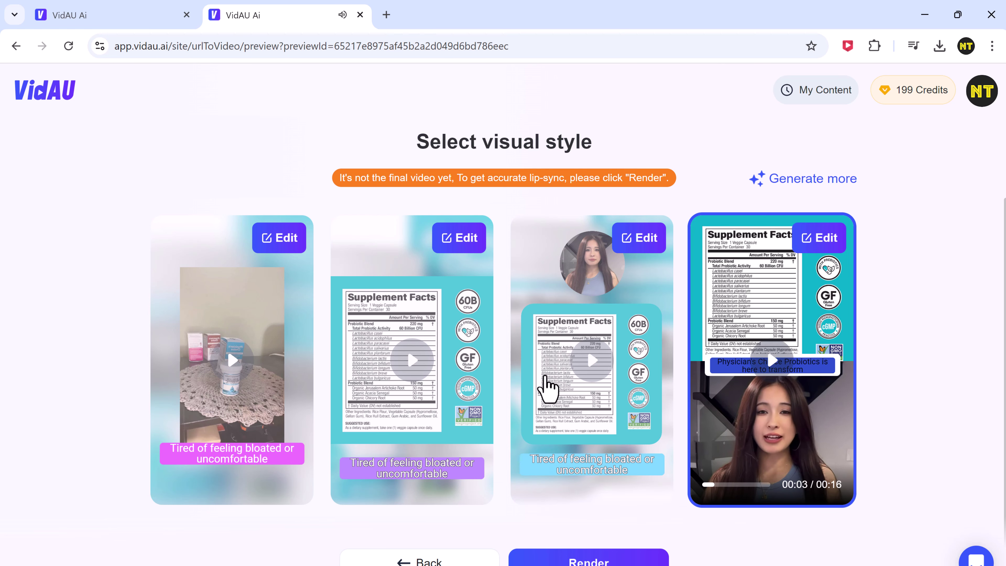
pyautogui.click(408, 369)
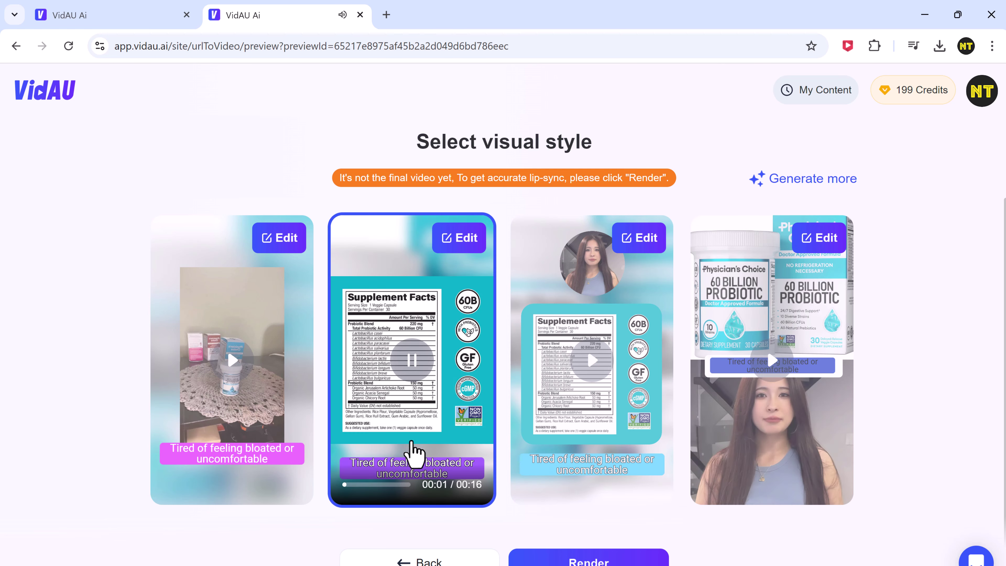
pyautogui.click(416, 361)
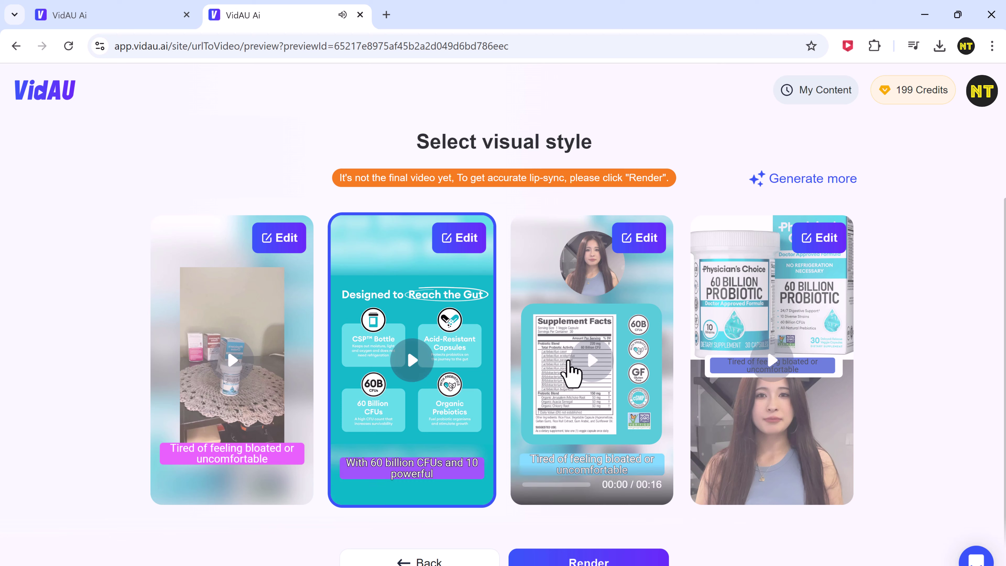
pyautogui.click(588, 370)
pyautogui.click(585, 363)
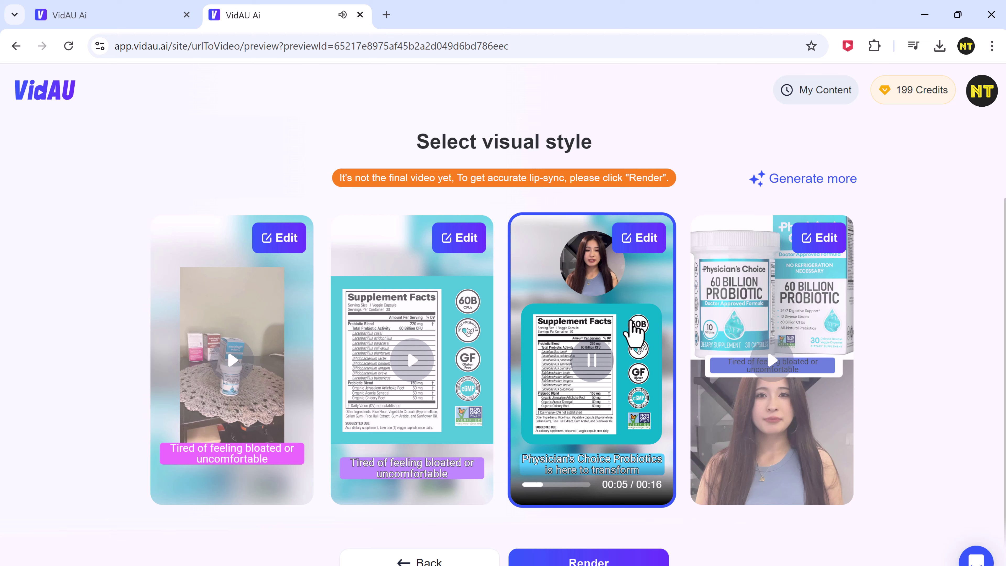
pyautogui.click(597, 360)
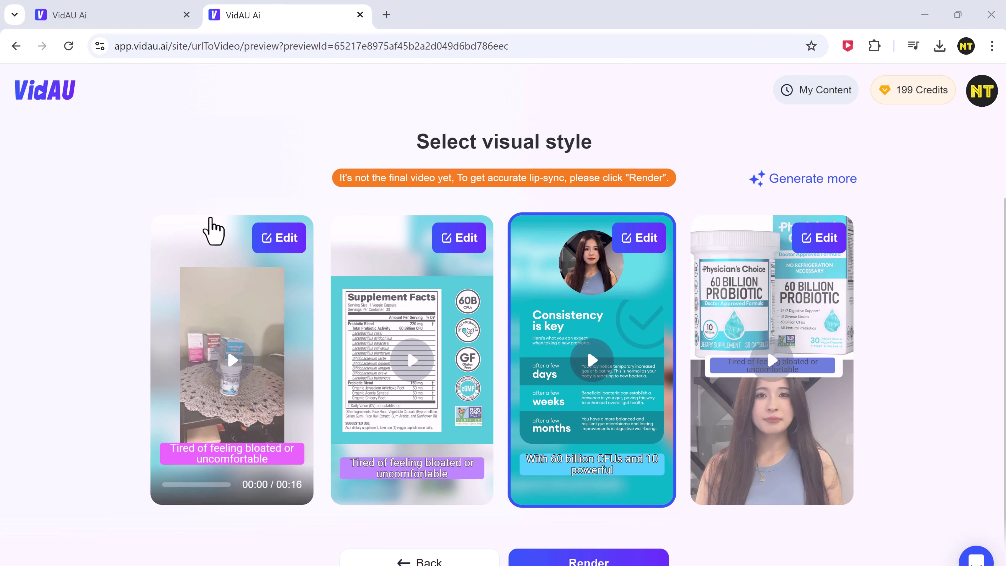
# Step: Open the Creative Center in a new tab, go to Video Face Swap, and skip its upload guide
pyautogui.click(31, 93)
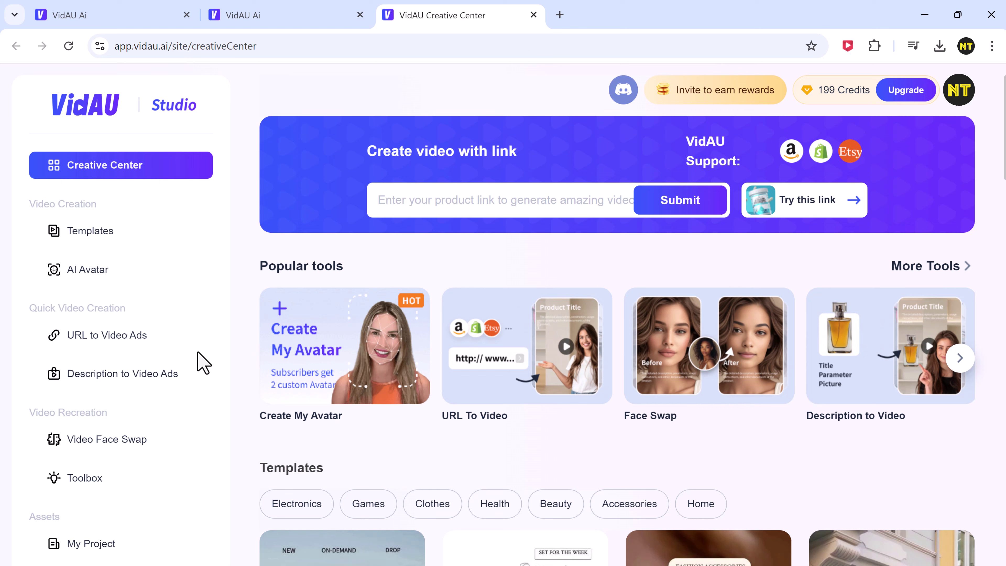
pyautogui.click(163, 440)
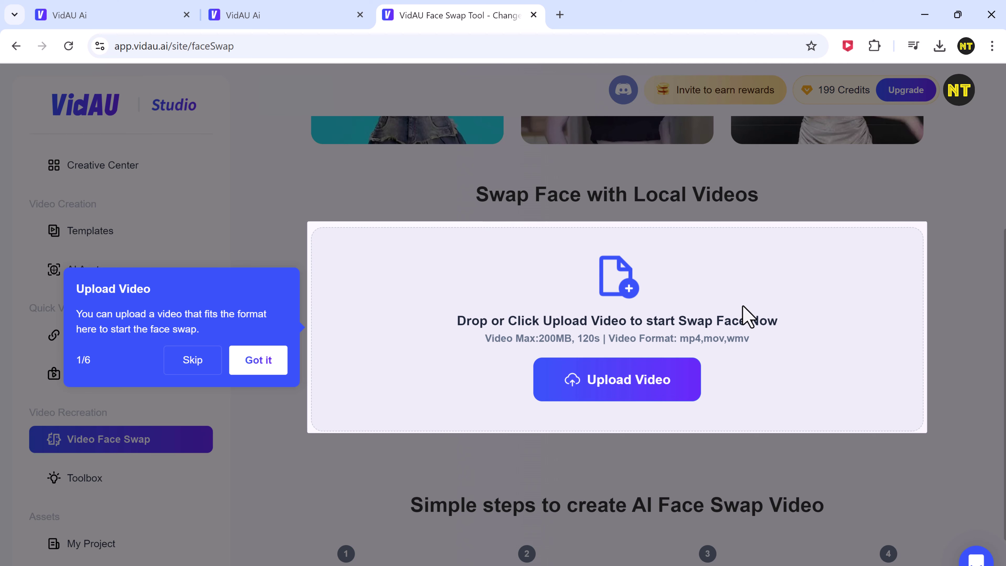
pyautogui.click(196, 361)
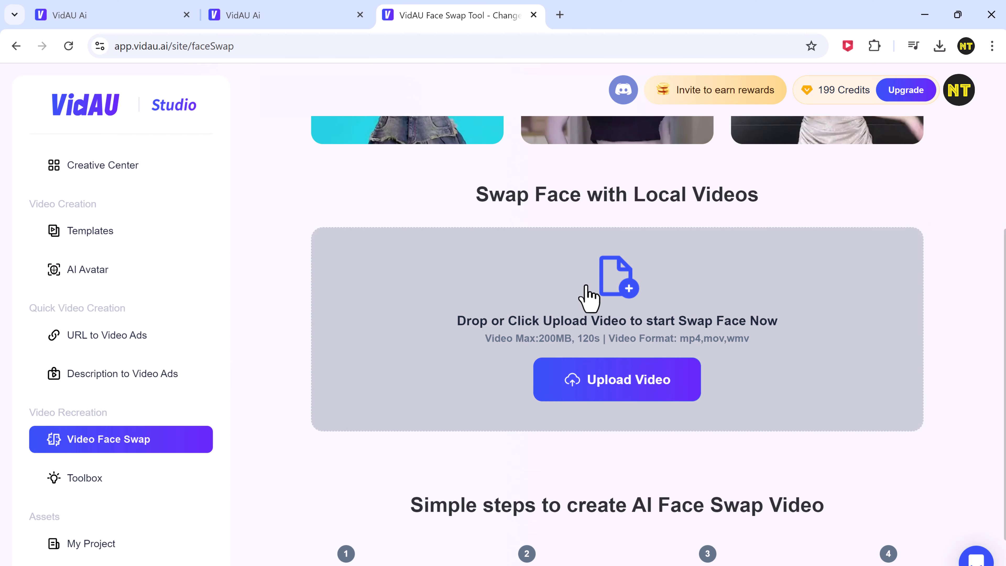